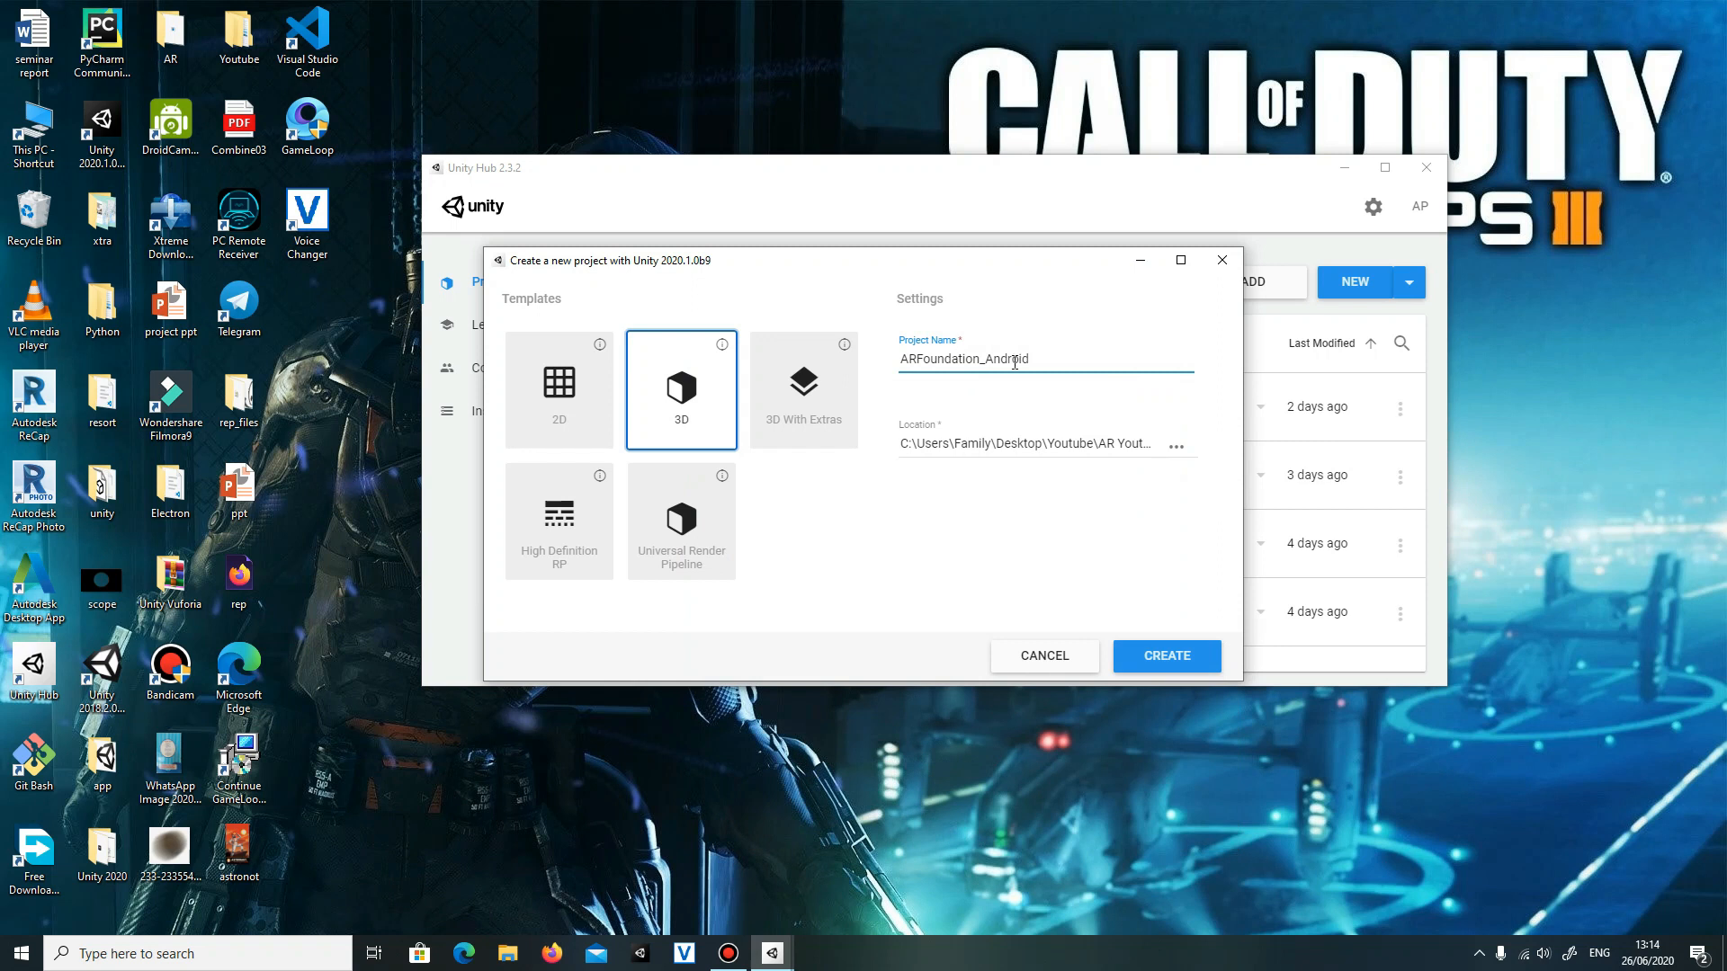
# Create the 3D project ARFoundation_Android and clear the console messages.
pyautogui.click(1118, 658)
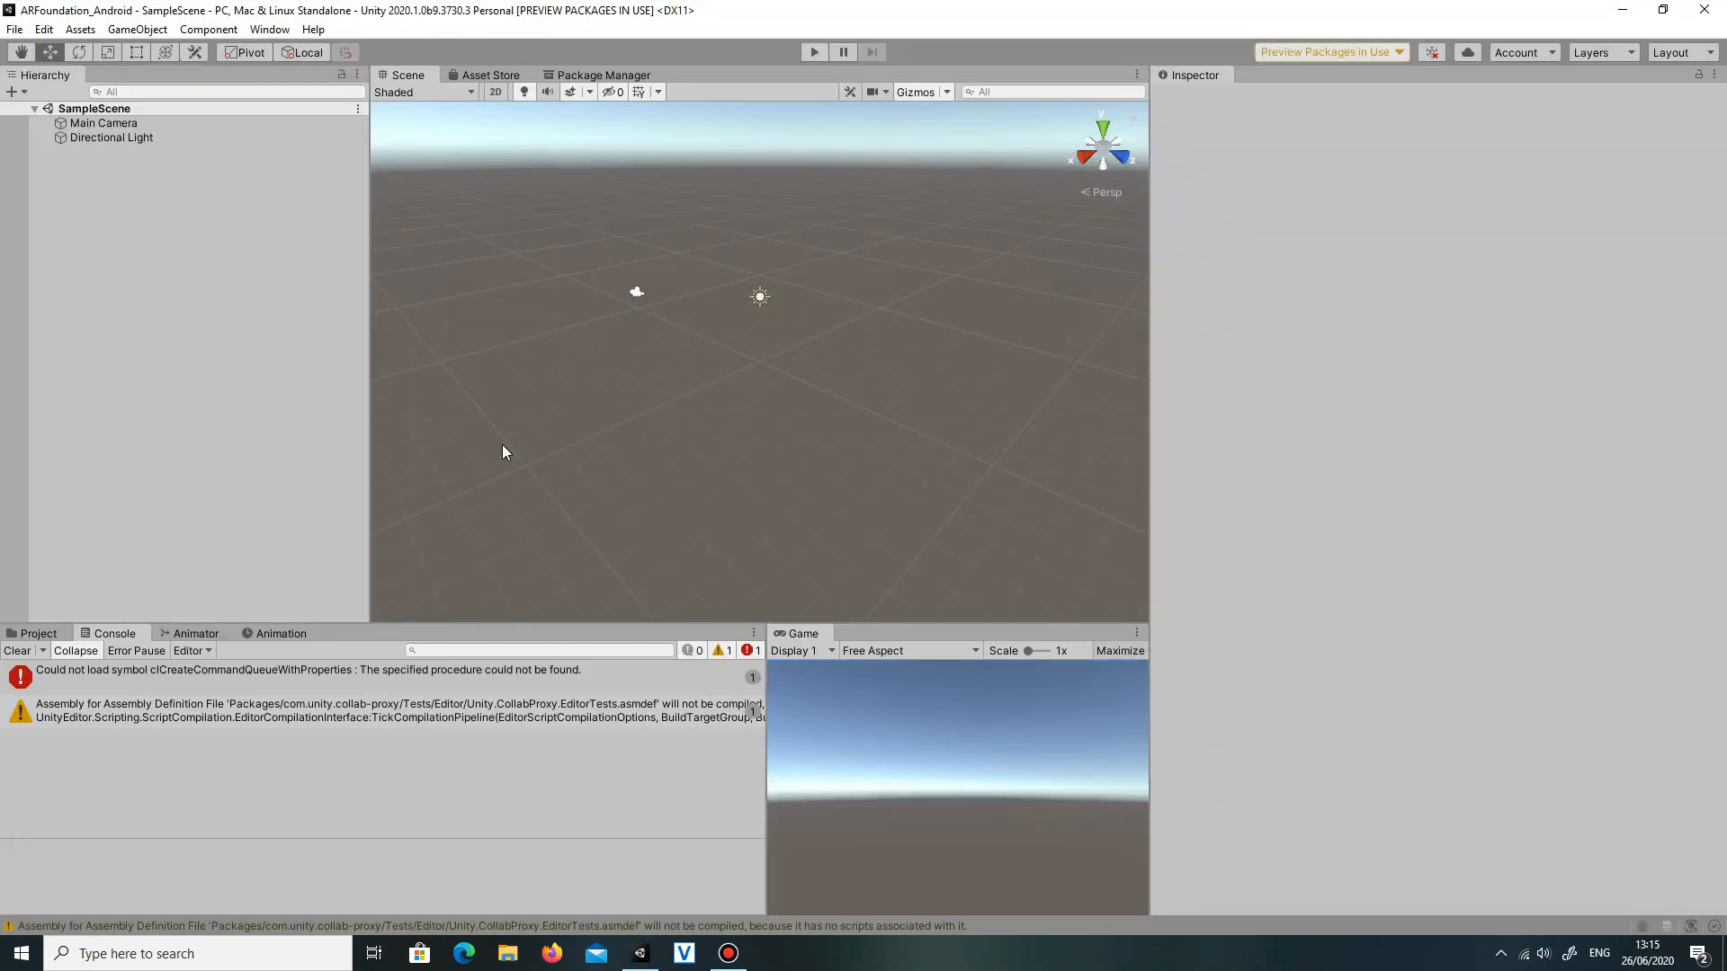
pyautogui.click(18, 650)
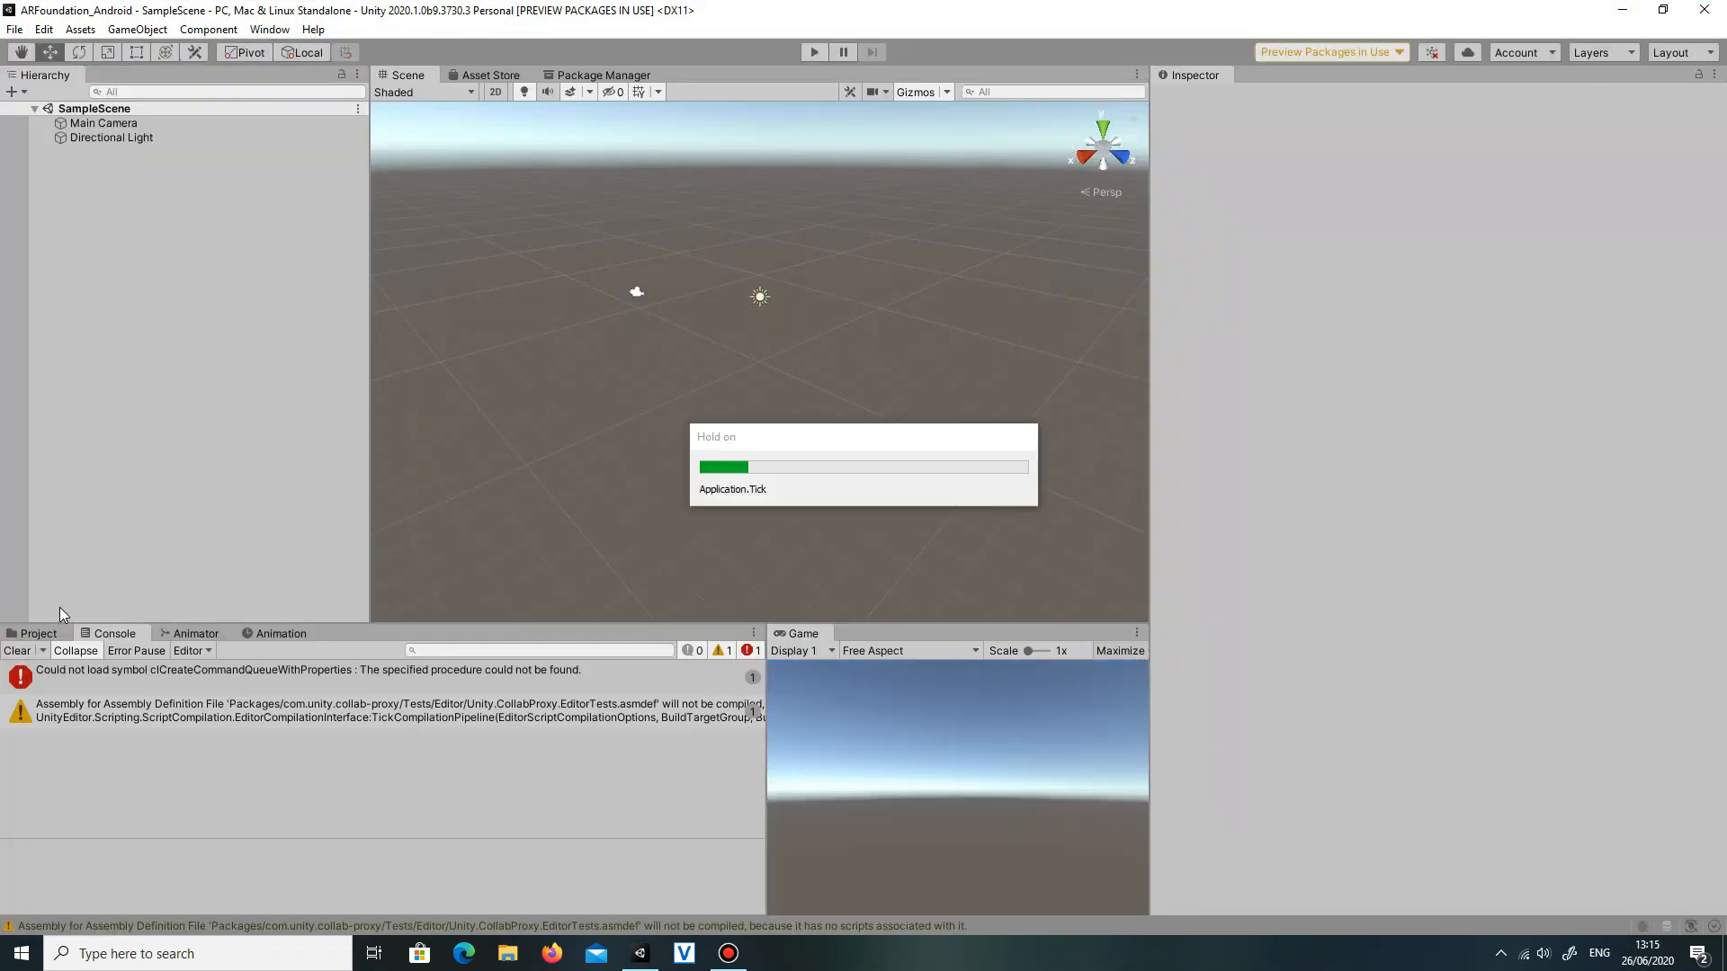
pyautogui.click(18, 650)
# Switch the project's build platform to Android.
pyautogui.click(15, 29)
pyautogui.click(54, 205)
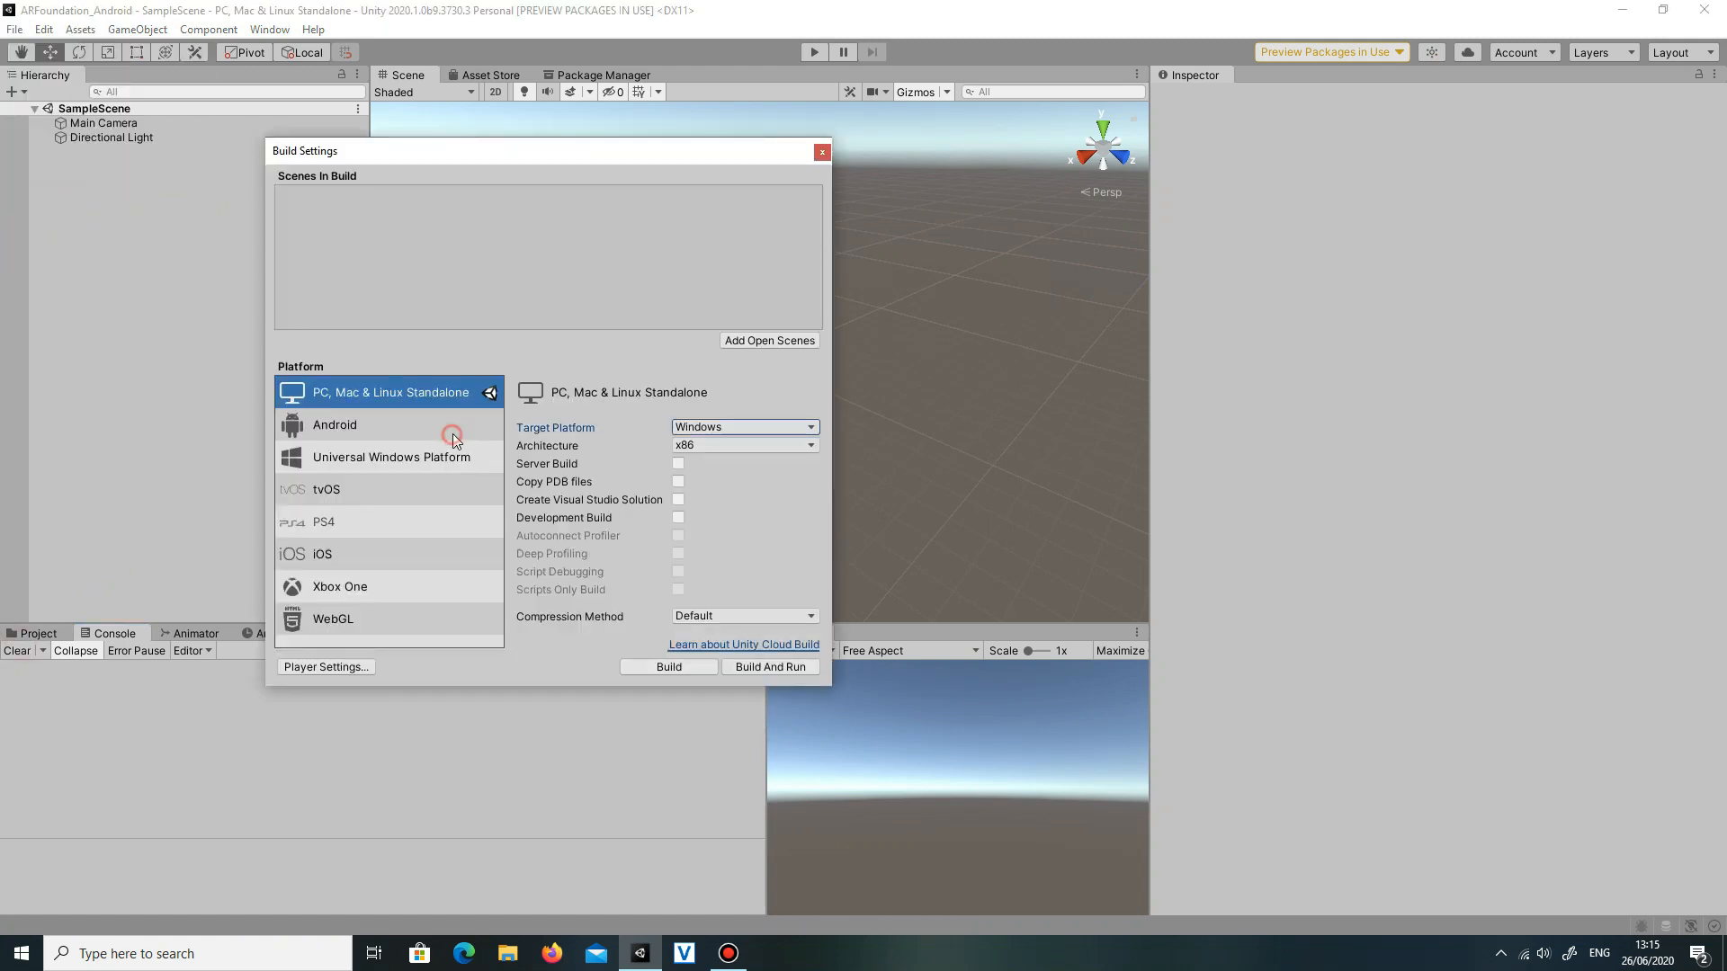
pyautogui.click(441, 424)
pyautogui.click(652, 666)
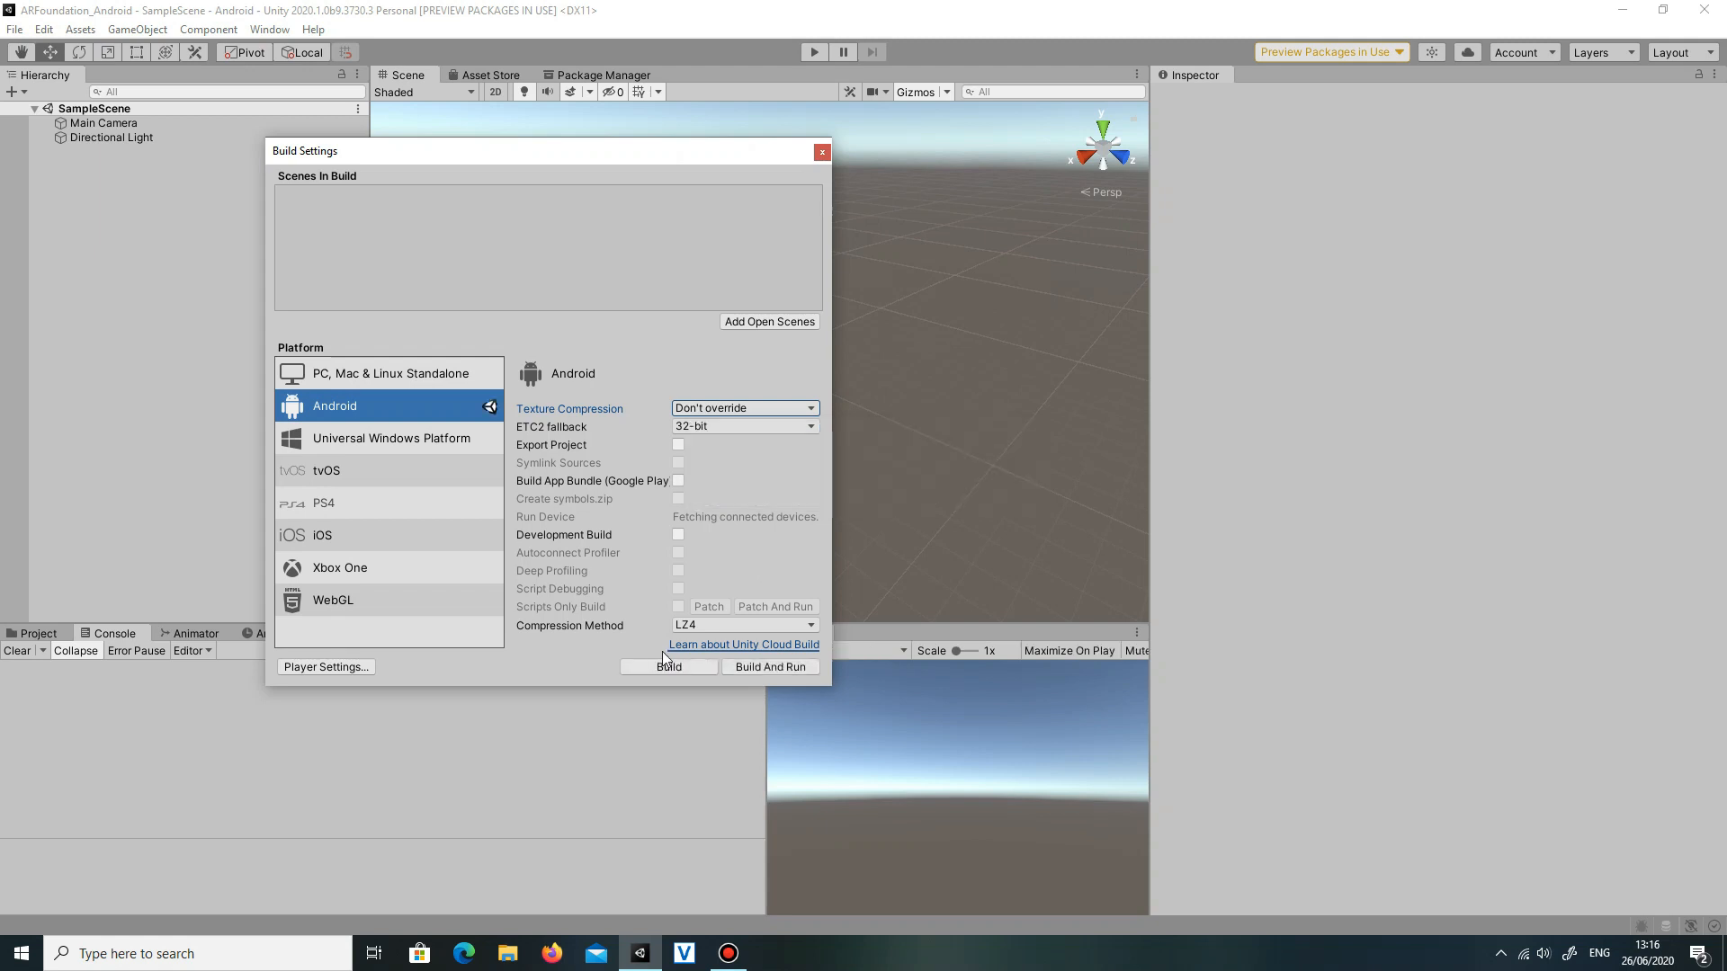
# In the Android player settings, remove Vulkan from the graphics APIs and disable Multithreaded Rendering.
pyautogui.click(322, 668)
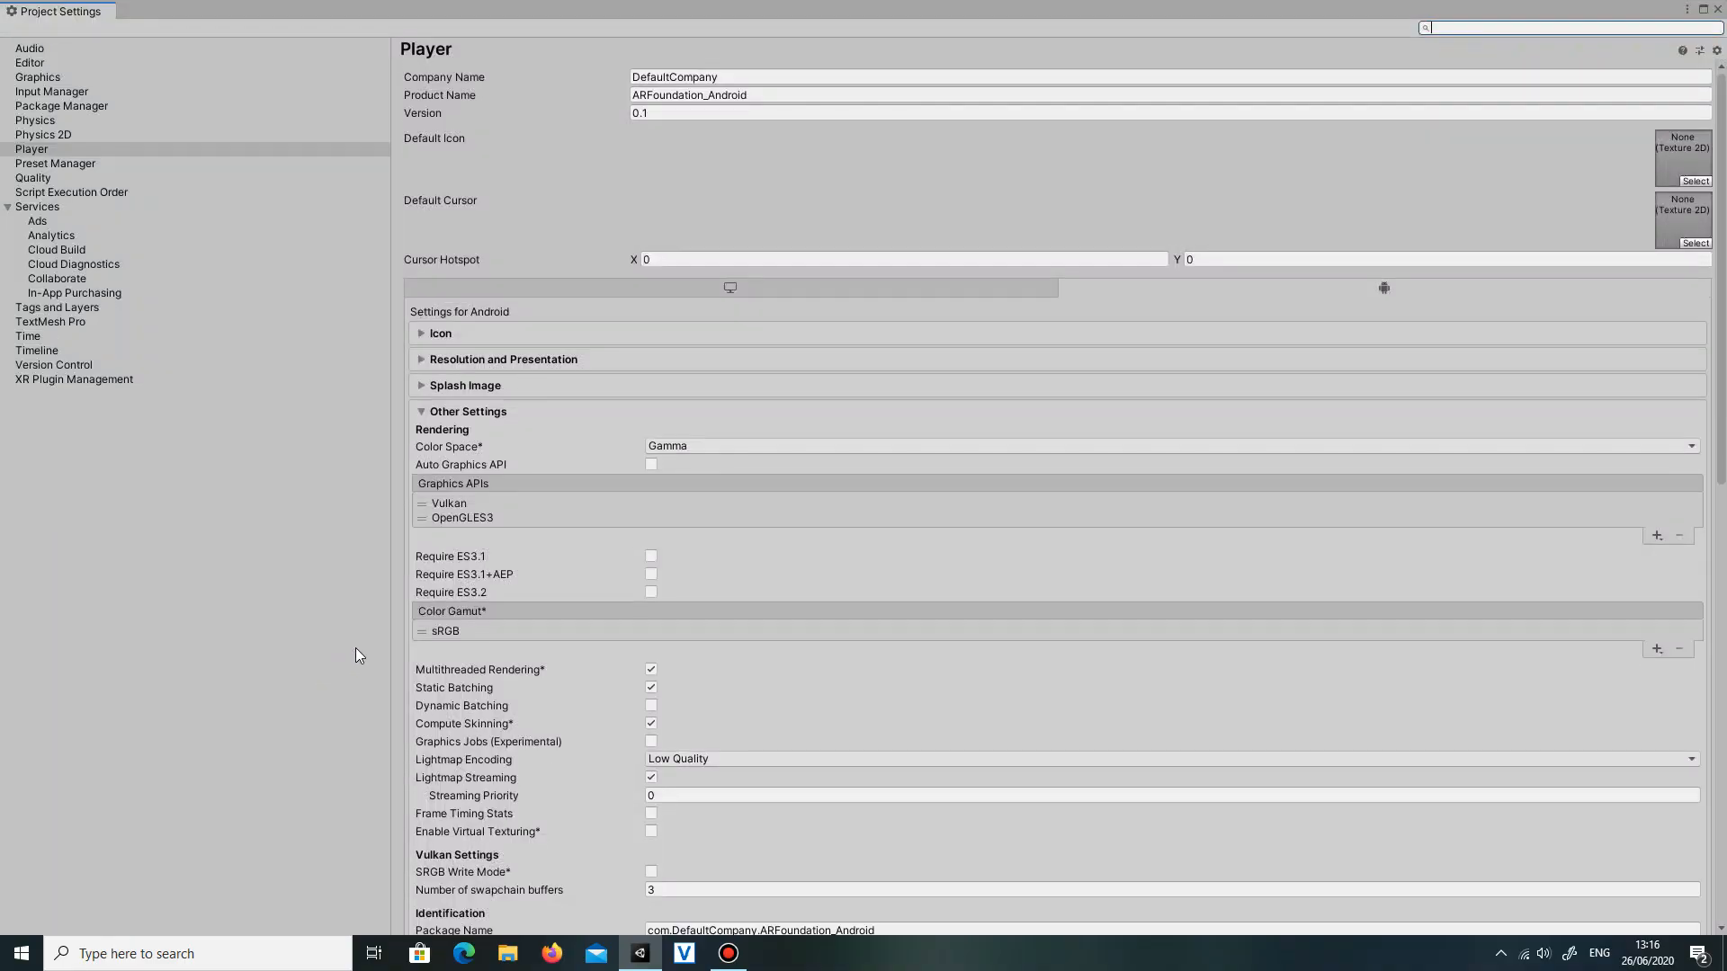
pyautogui.scroll(-5, 840, 306)
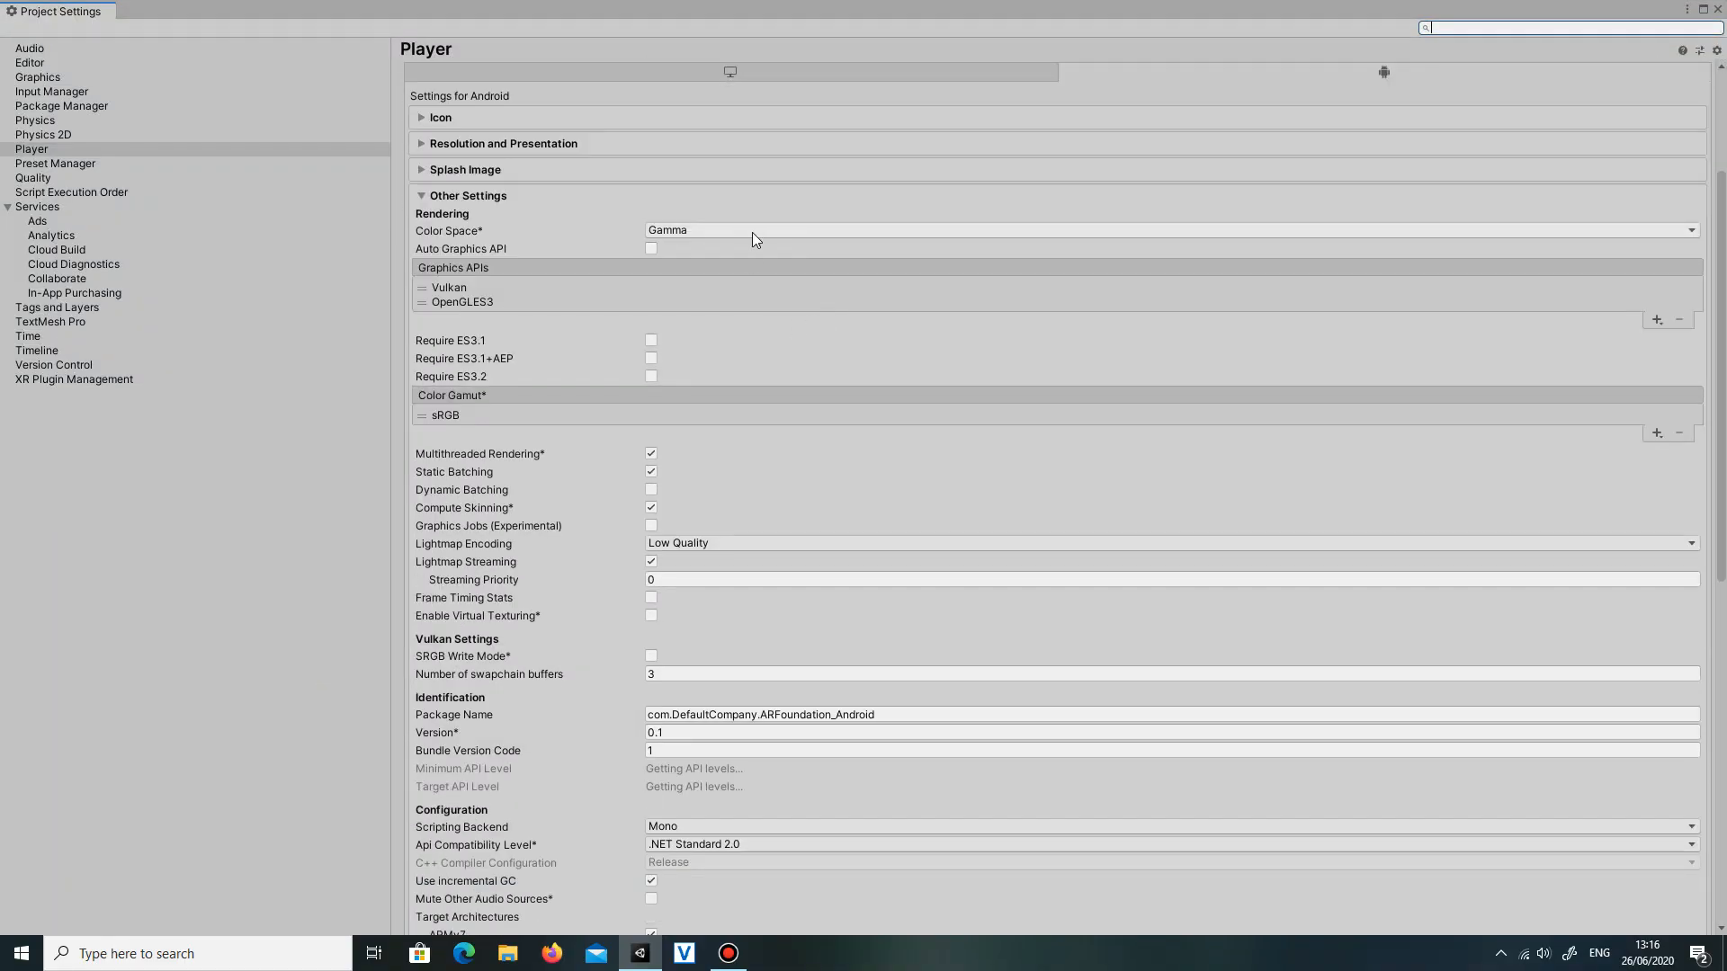
pyautogui.click(453, 236)
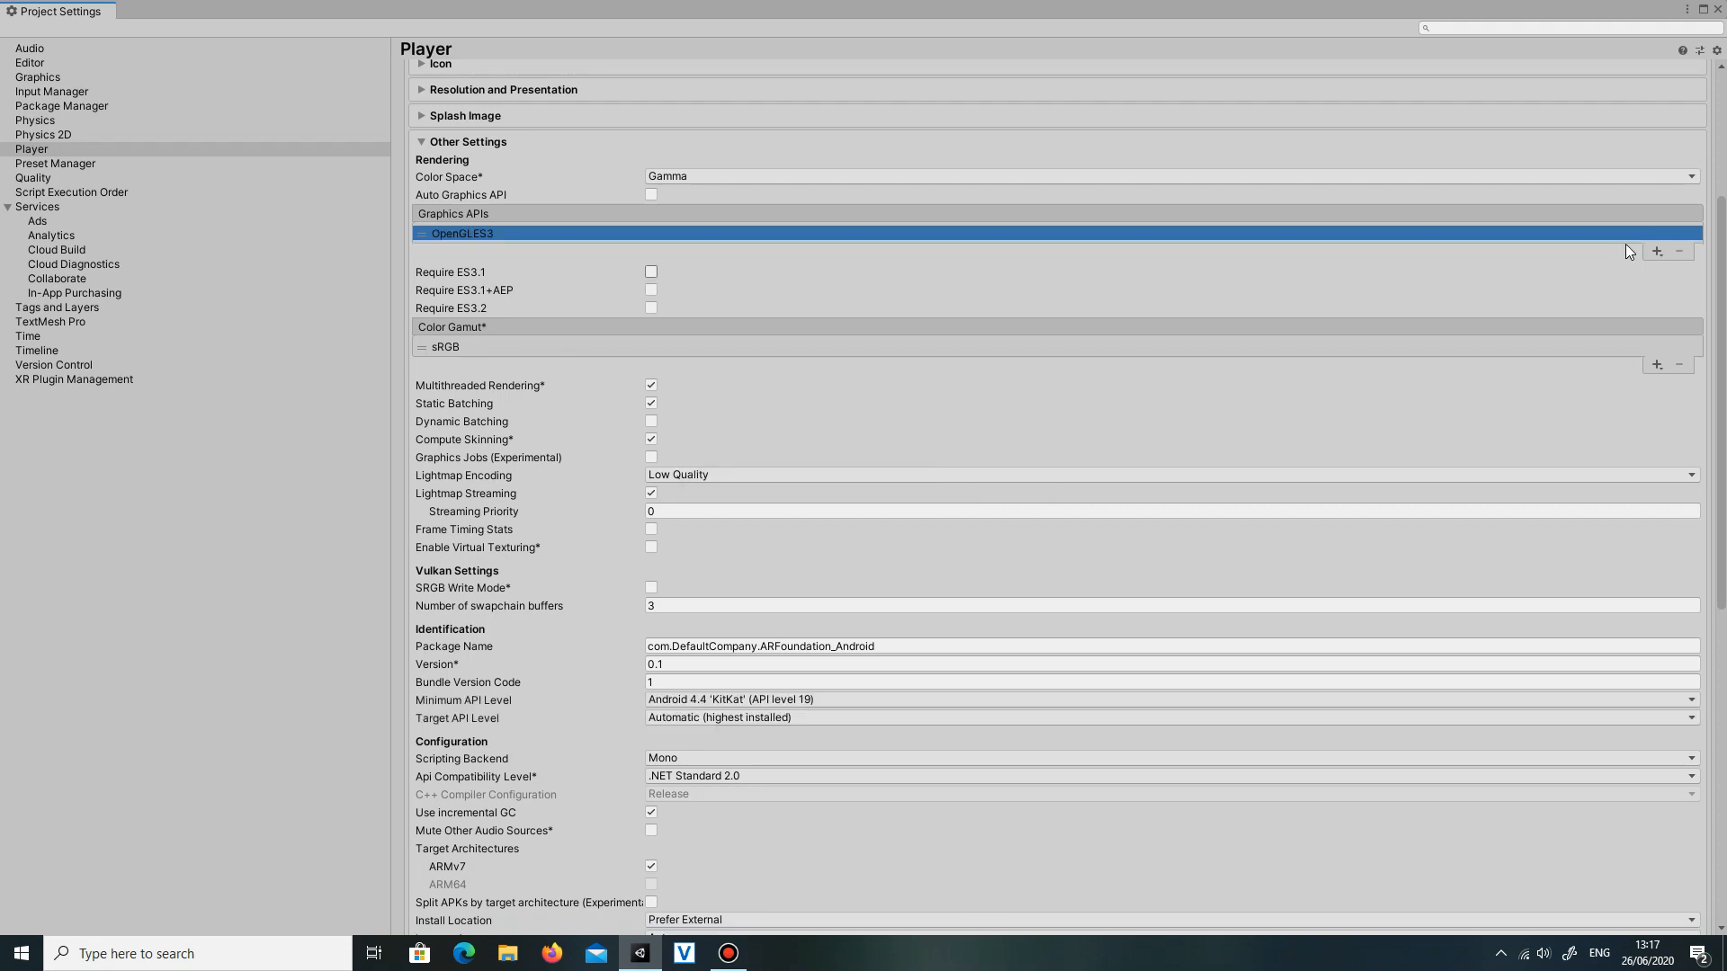
pyautogui.scroll(-5, 1006, 278)
pyautogui.click(651, 116)
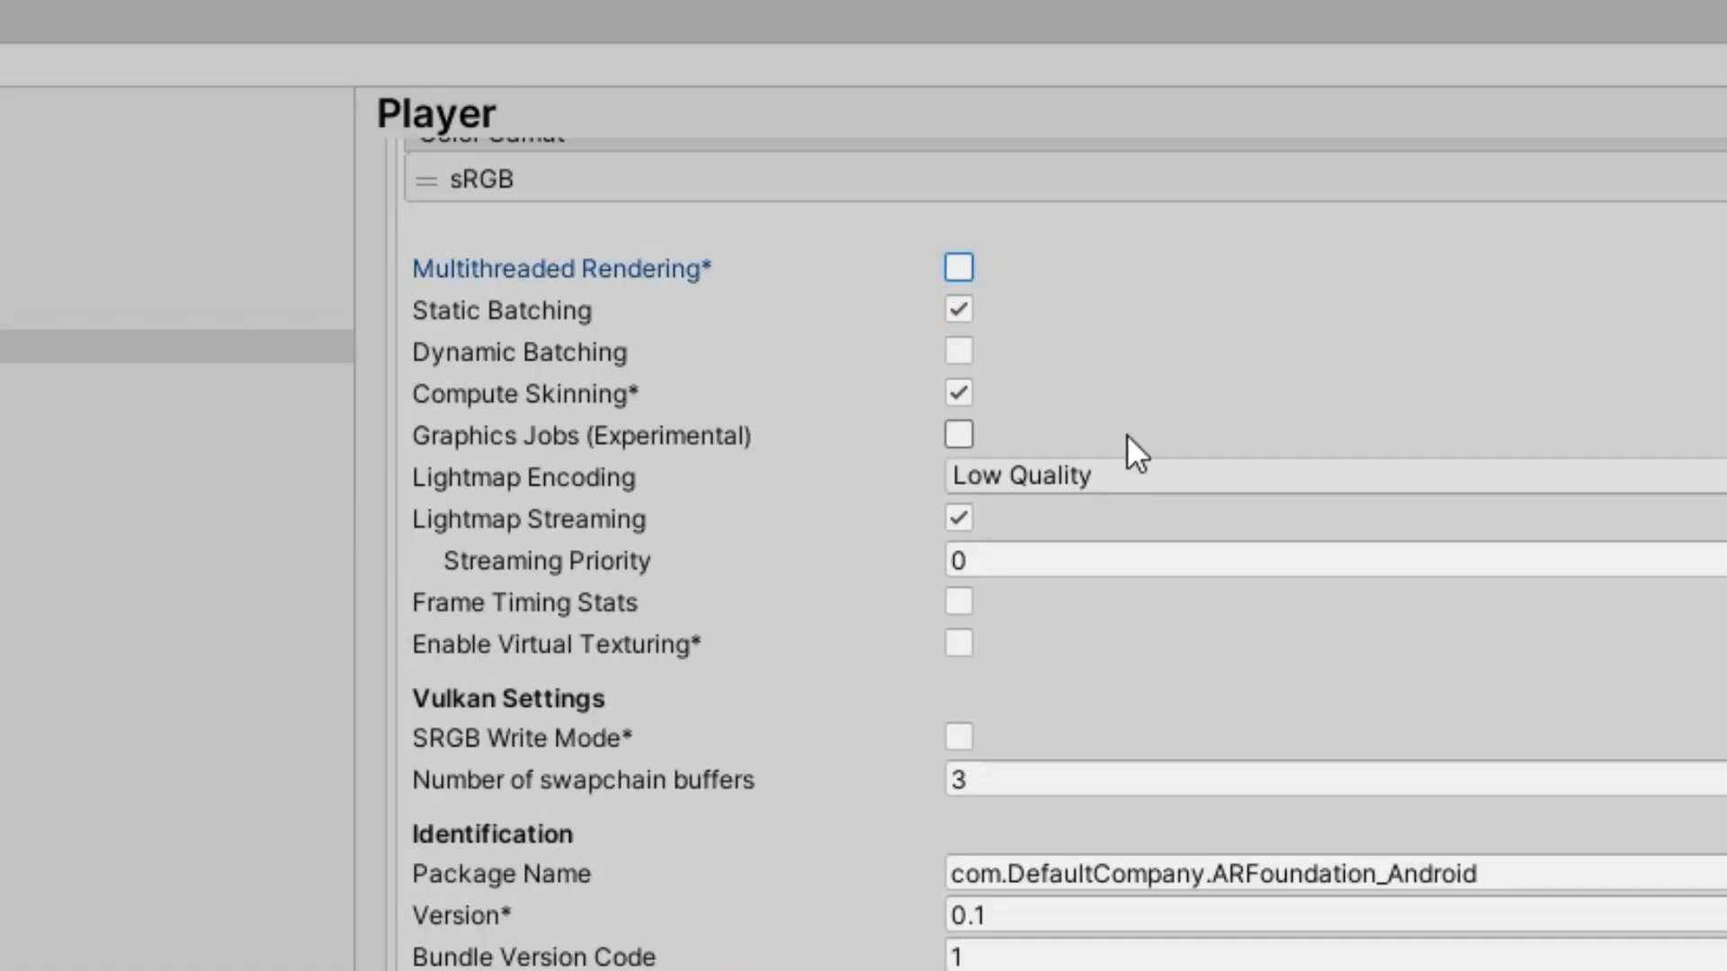
# Change the Android package name to com.YourCompanyName.YourAppName.
pyautogui.click(1207, 887)
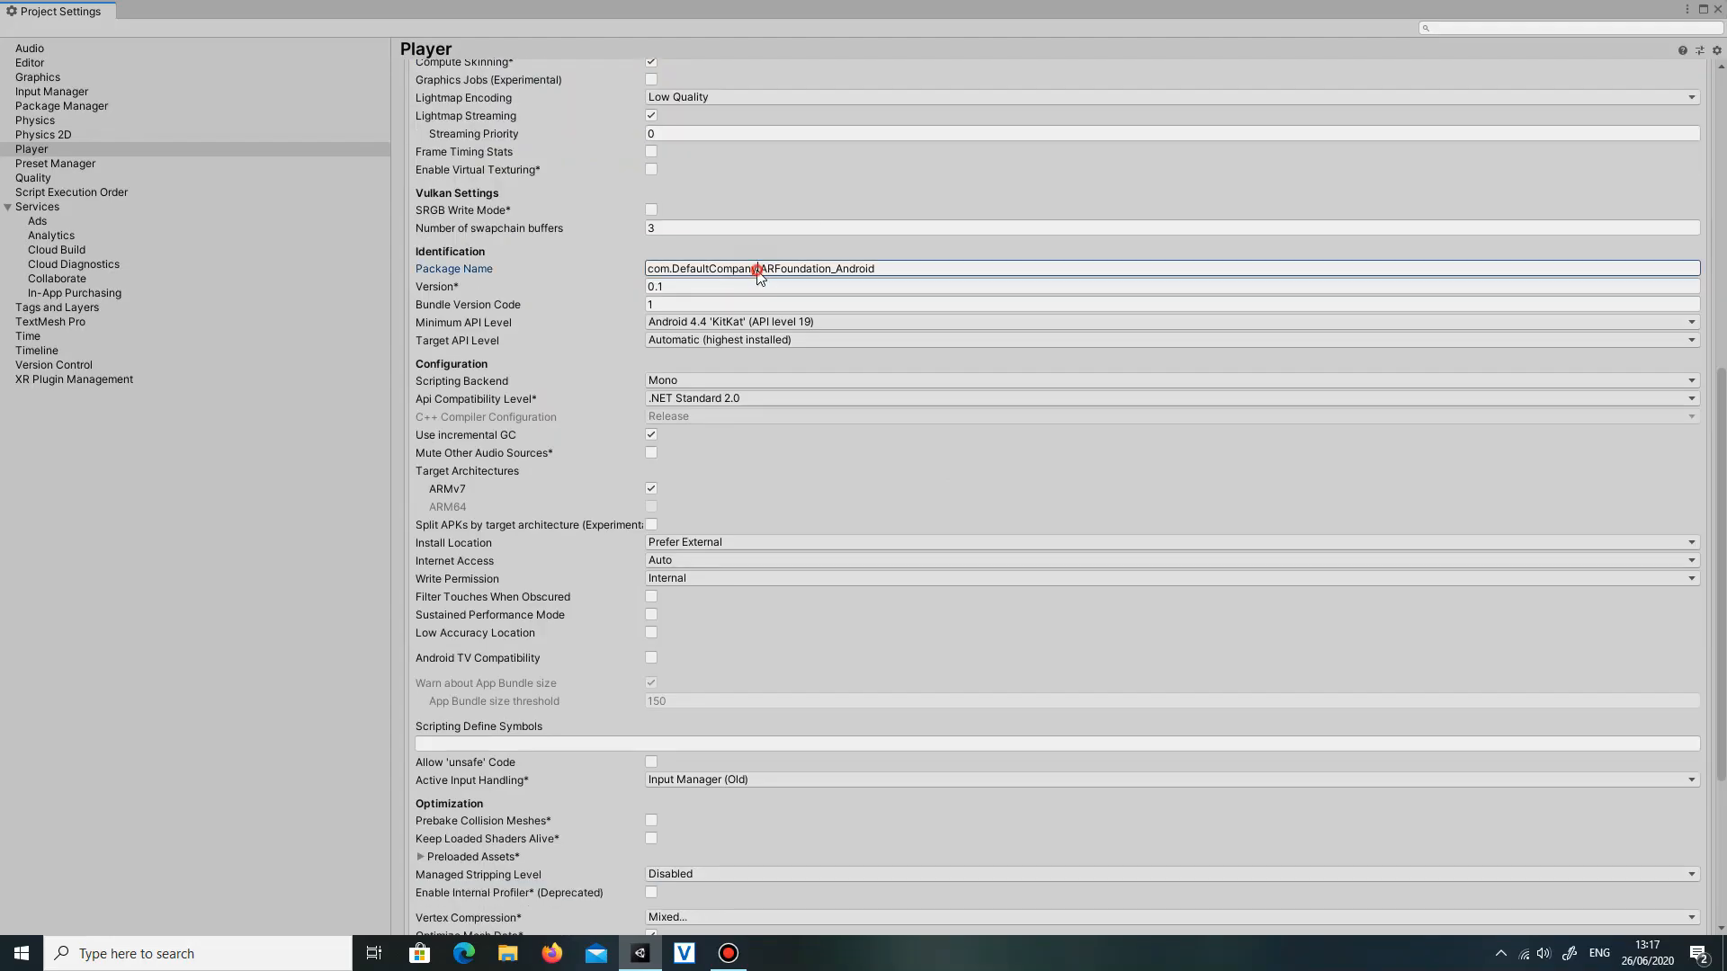
pyautogui.write('YourCompanyName')
pyautogui.moveTo(926, 264); pyautogui.dragTo(779, 269)
pyautogui.press('BackSpace')
# Set the minimum API level to Android 8.0 'Oreo' (API level 26) and close the project and build settings.
pyautogui.click(828, 321)
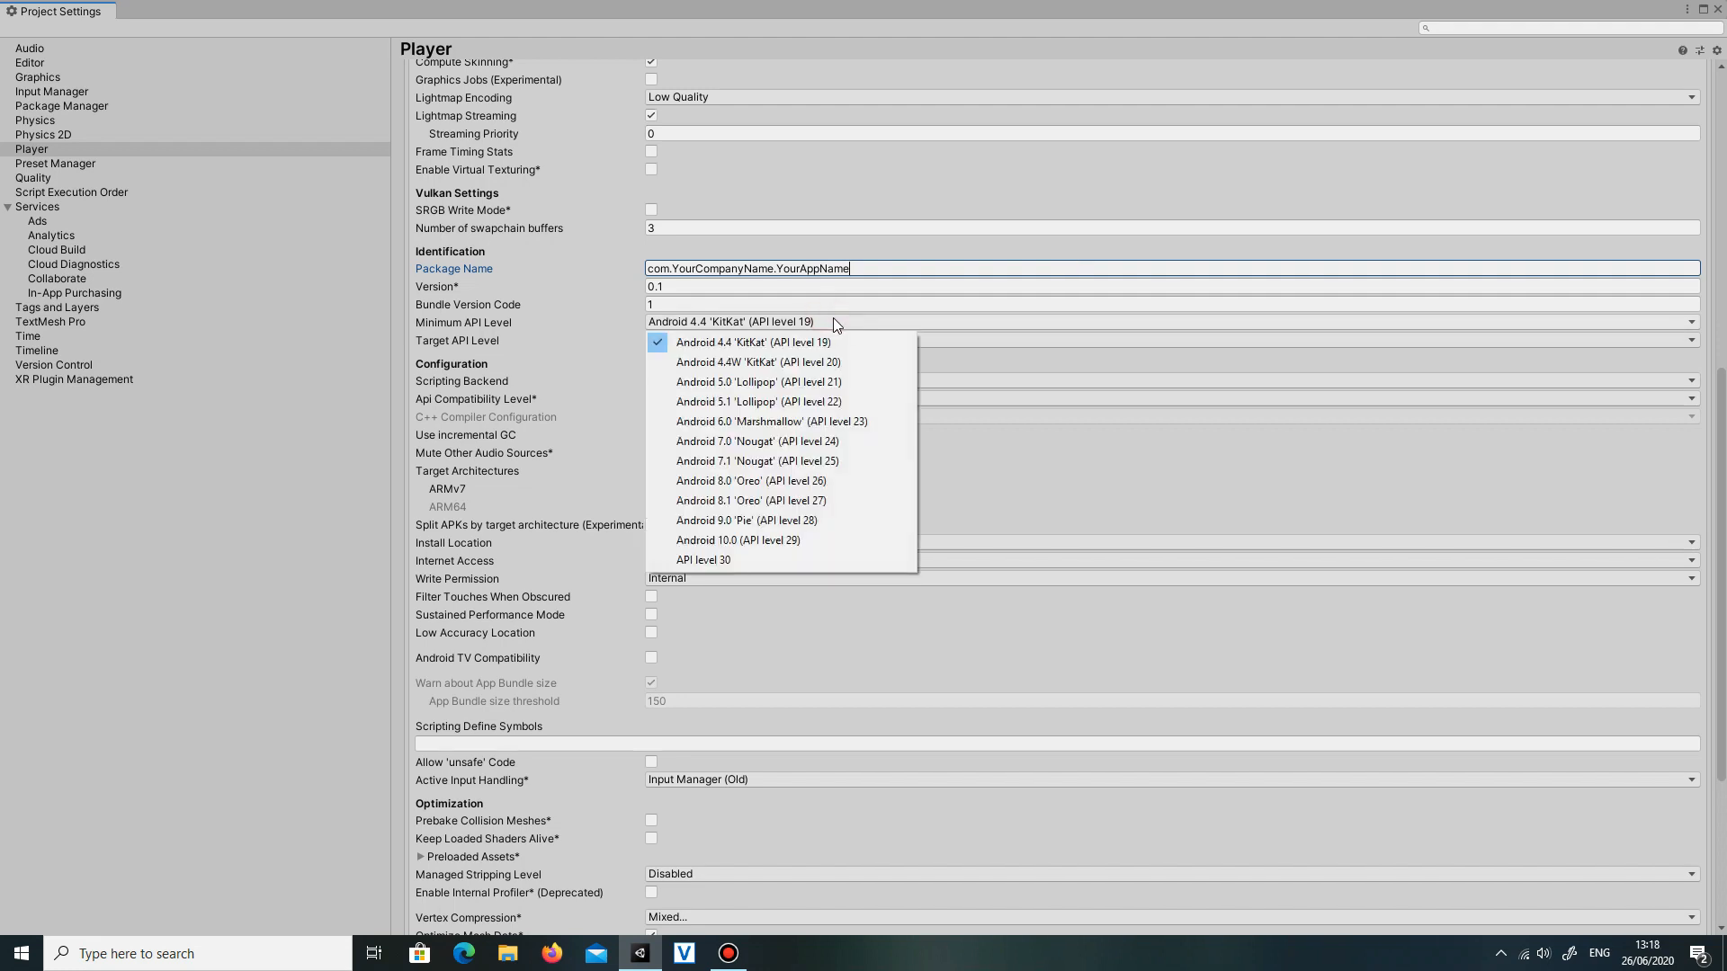
pyautogui.click(757, 482)
pyautogui.scroll(-3, 734, 340)
pyautogui.click(682, 385)
pyautogui.click(694, 401)
pyautogui.scroll(-3, 861, 565)
pyautogui.scroll(10, 861, 571)
pyautogui.click(1717, 9)
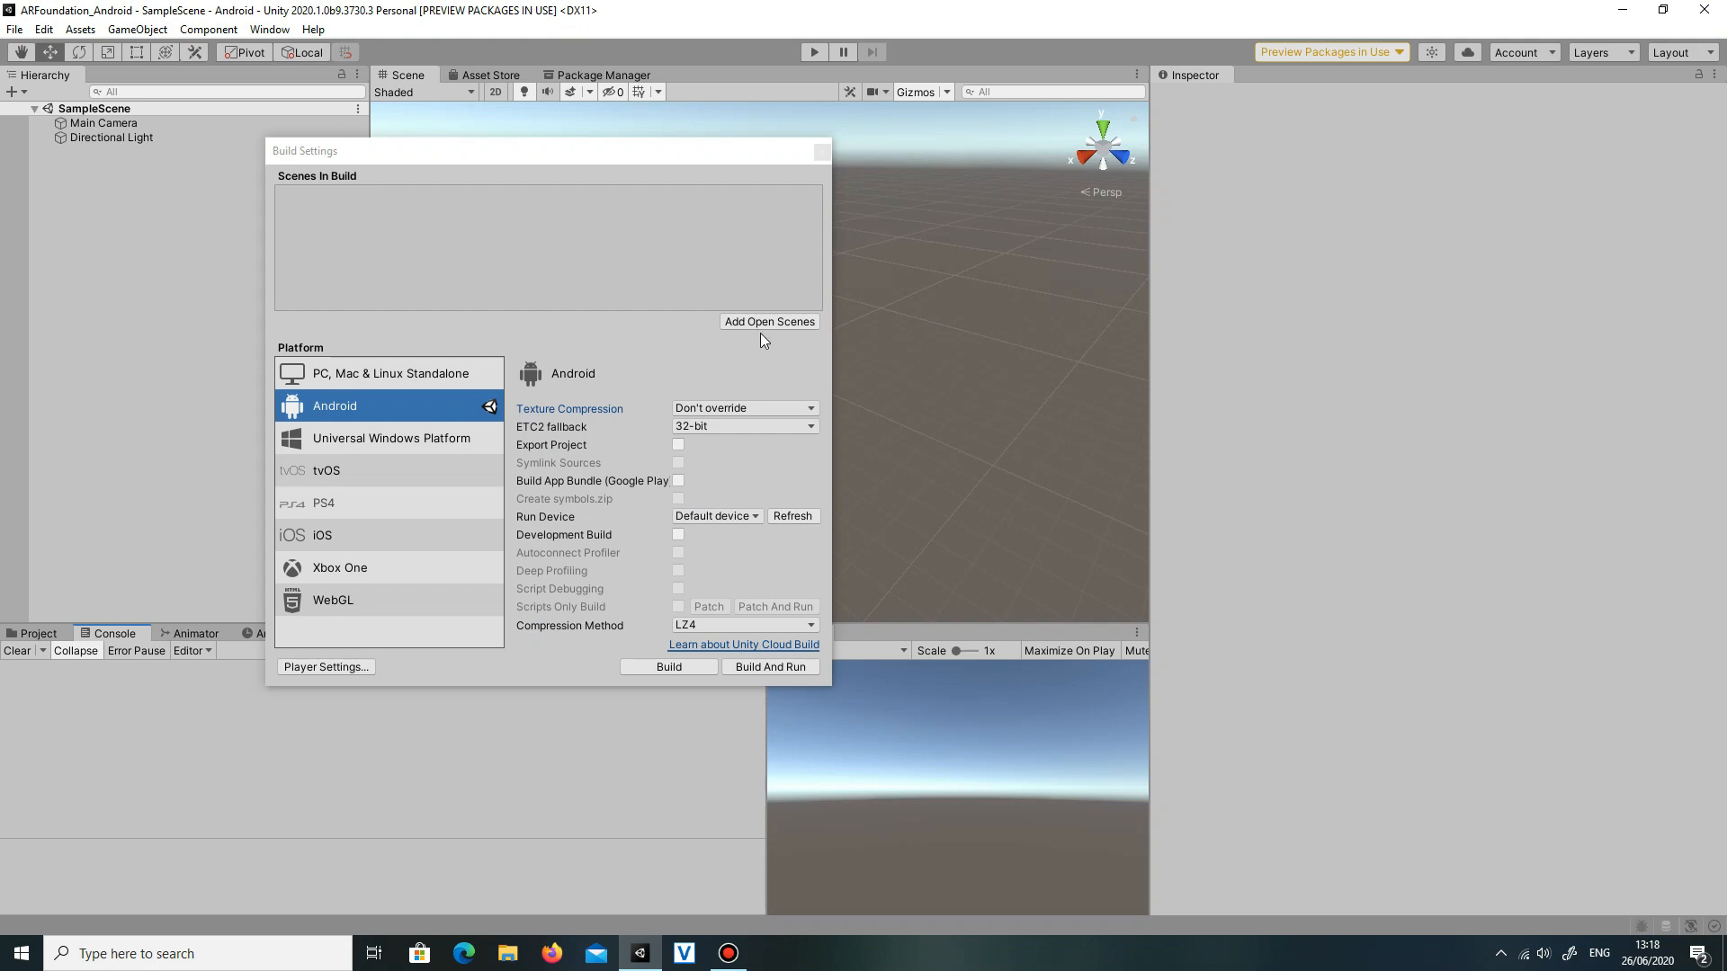
pyautogui.click(819, 152)
# List all available Unity packages and install AR Foundation 3.1.3.
pyautogui.click(617, 77)
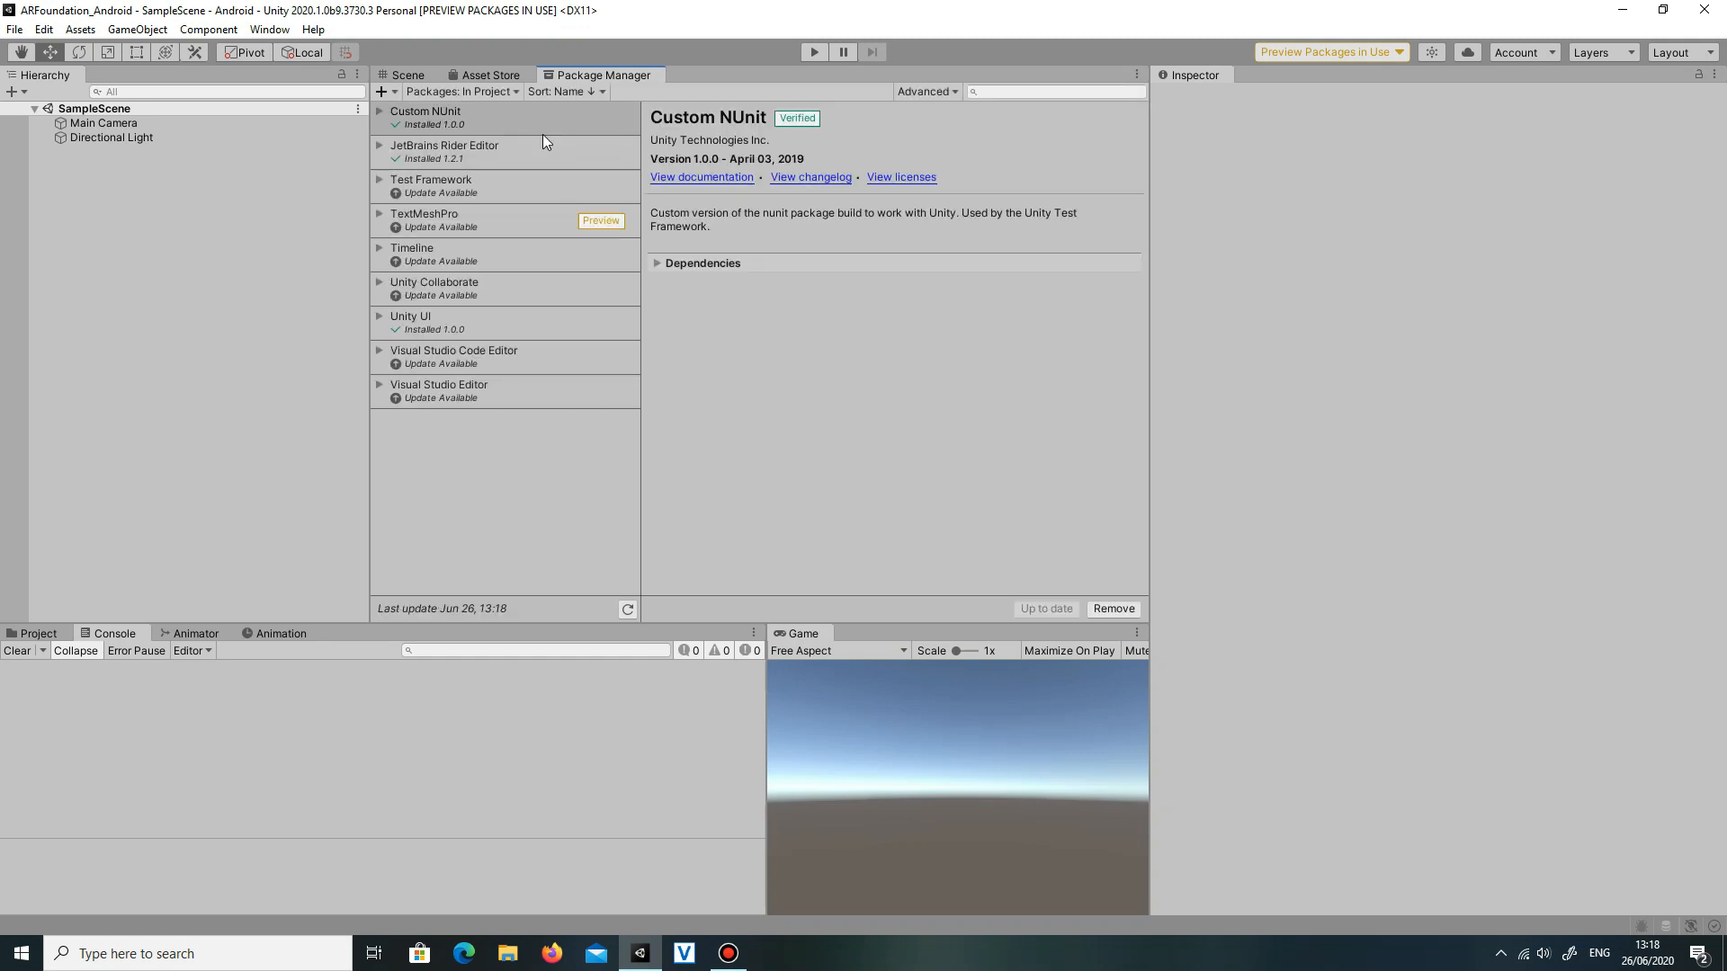
pyautogui.click(461, 91)
pyautogui.click(484, 110)
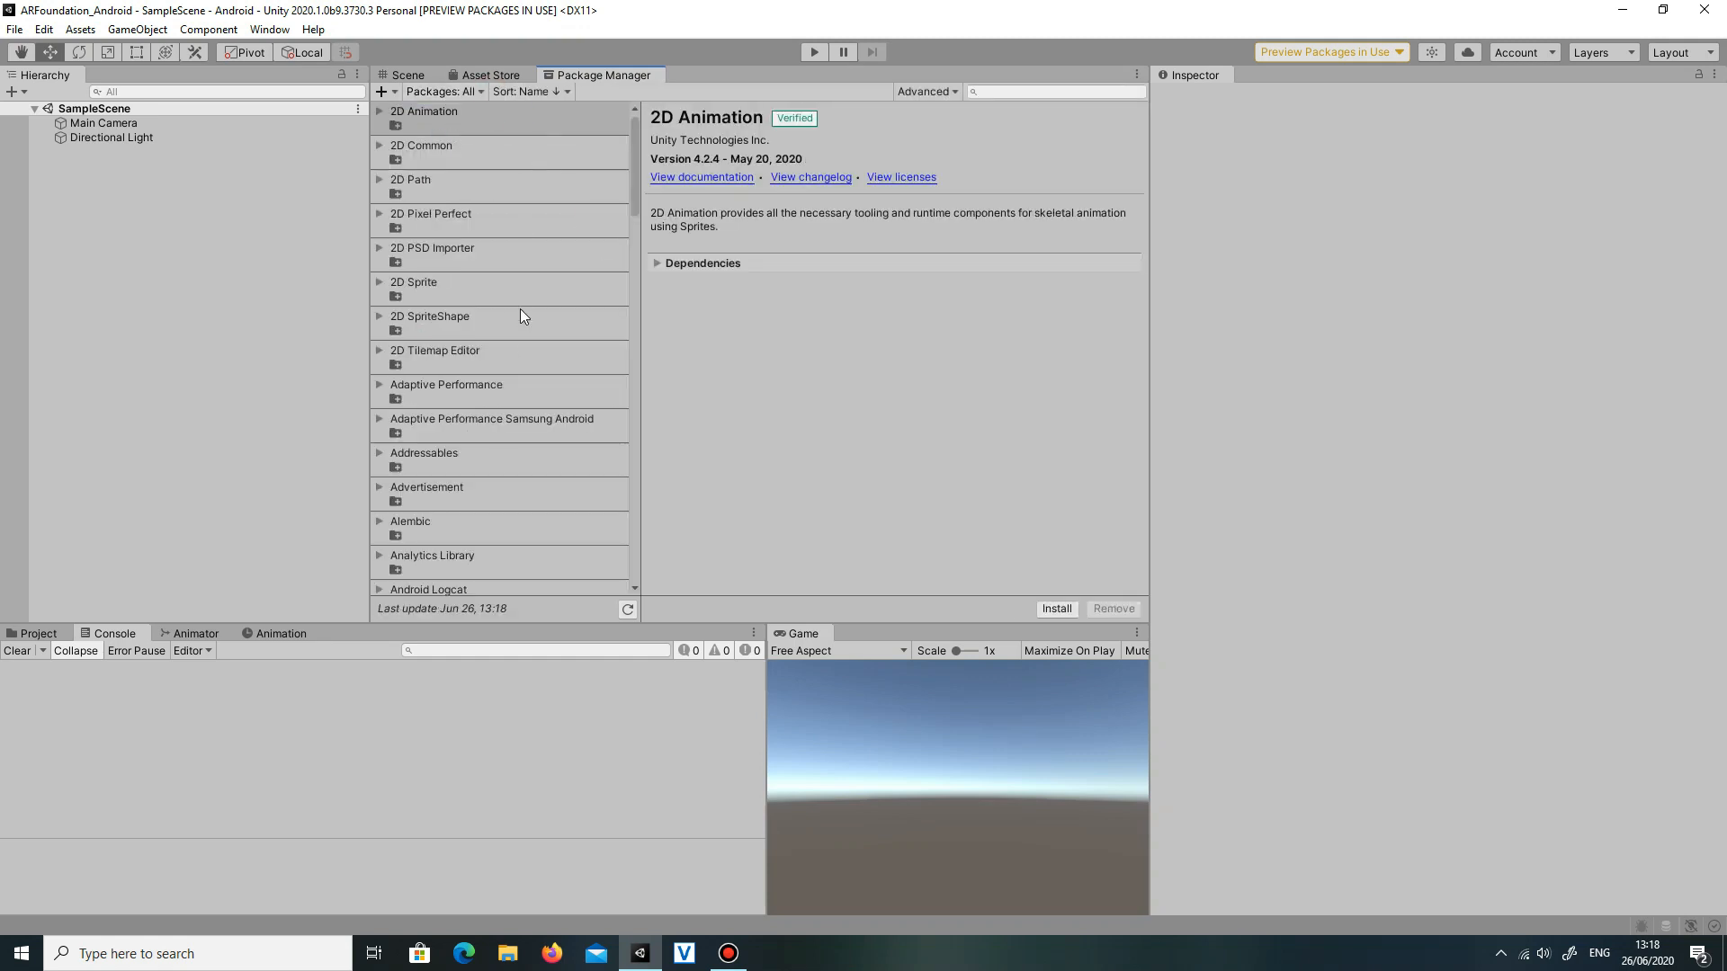
pyautogui.scroll(-5, 505, 231)
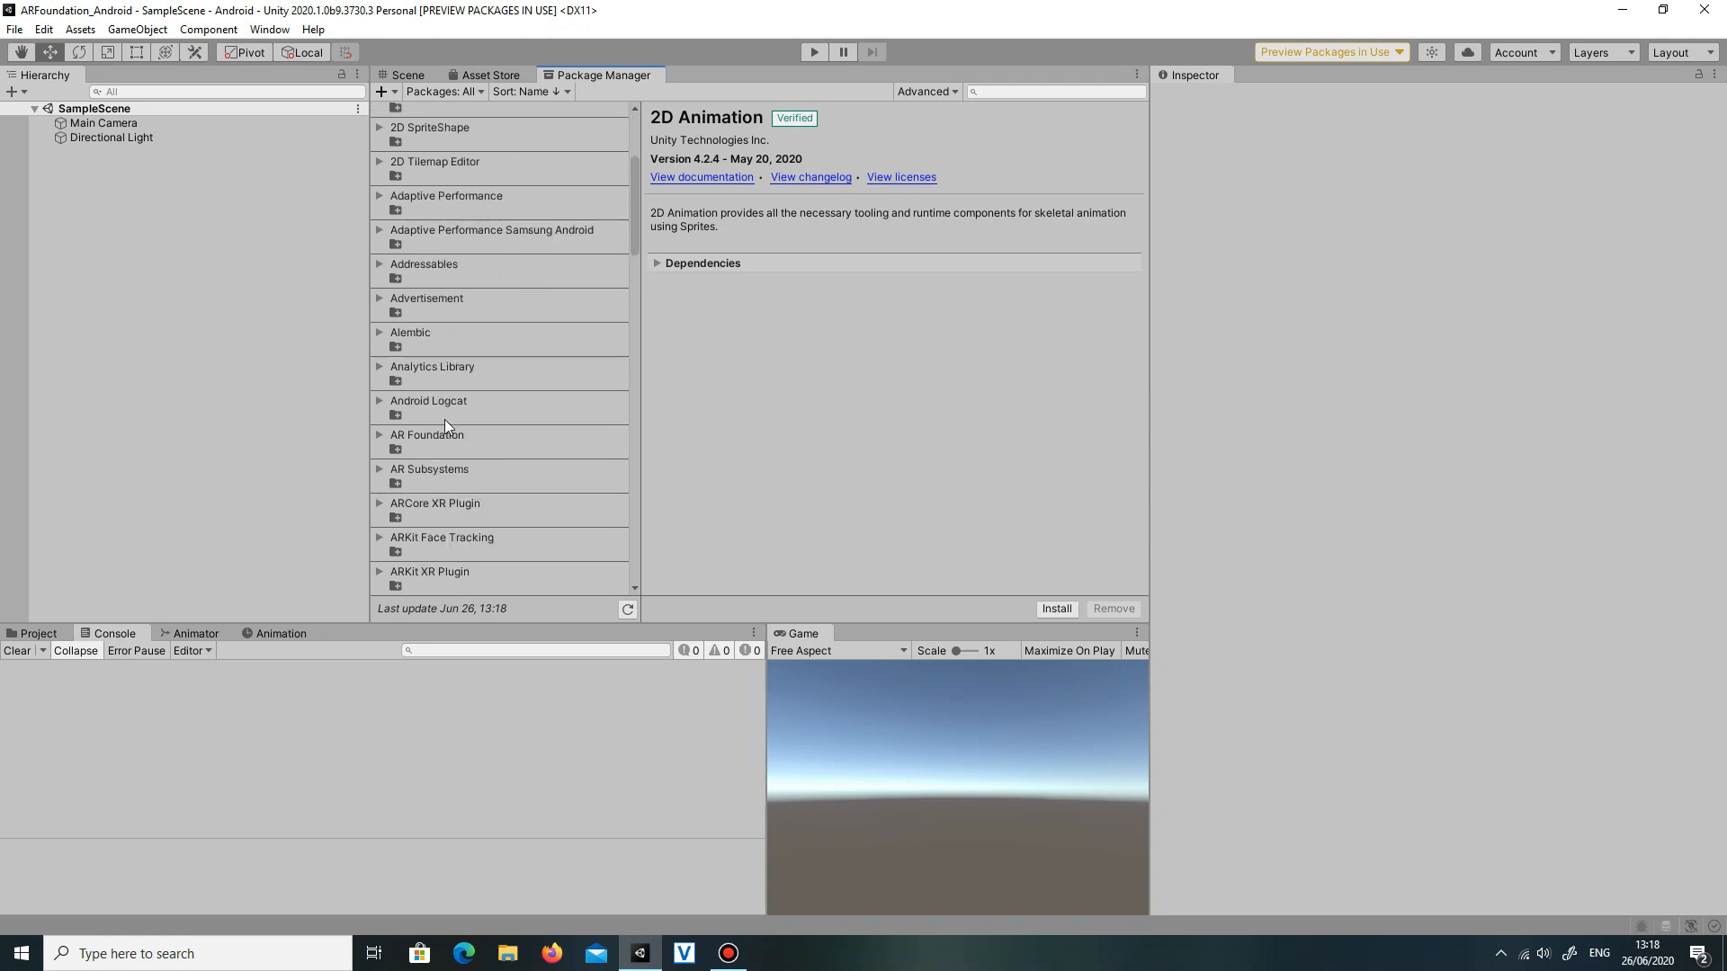
pyautogui.click(421, 436)
pyautogui.click(667, 258)
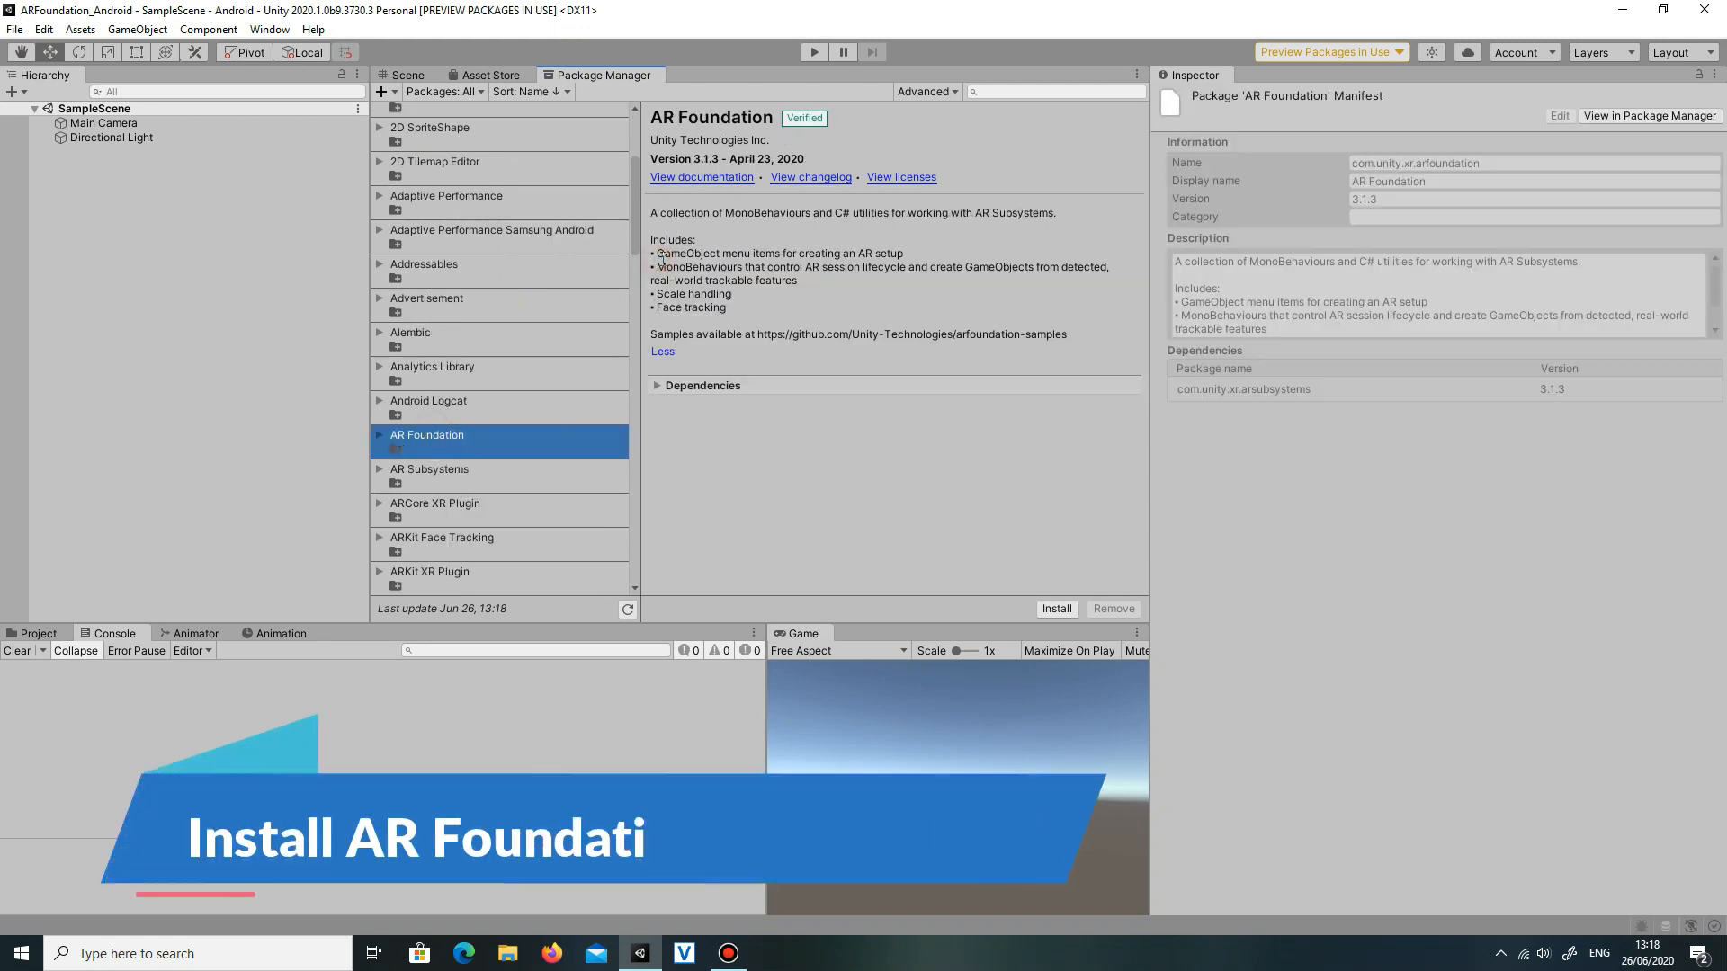
pyautogui.moveTo(663, 255); pyautogui.dragTo(696, 267)
pyautogui.click(829, 482)
pyautogui.click(1057, 610)
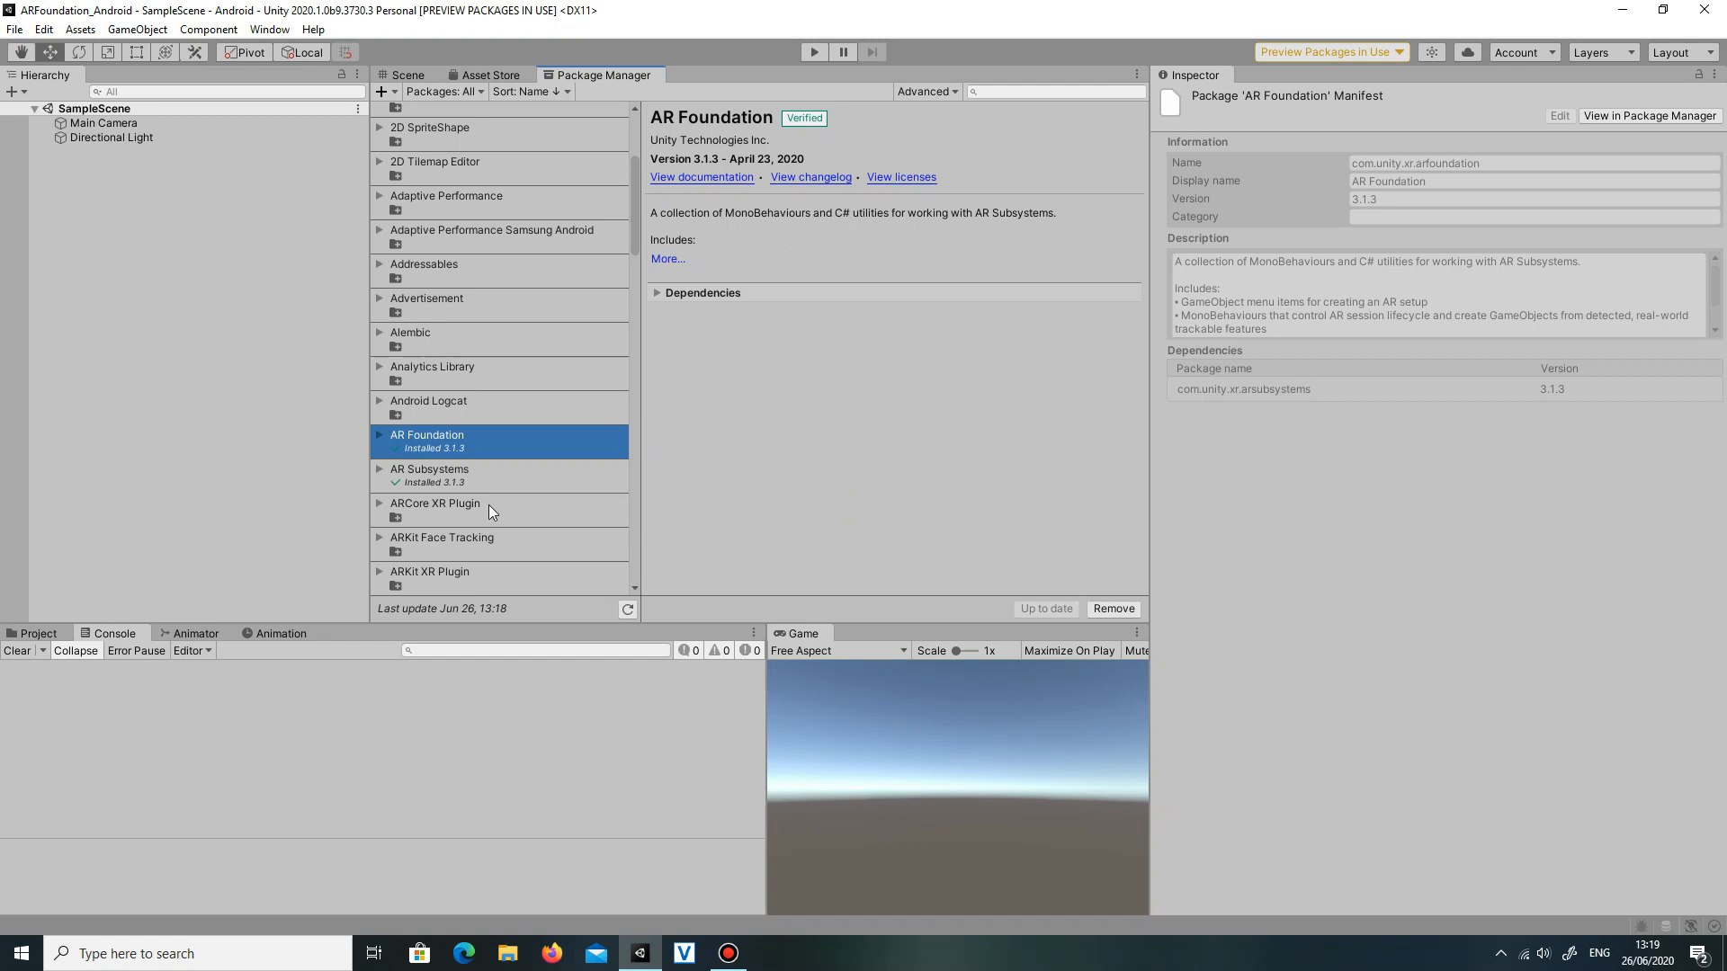
# Install the ARCore XR Plugin 3.1.3 package.
pyautogui.scroll(-3, 463, 459)
pyautogui.click(438, 369)
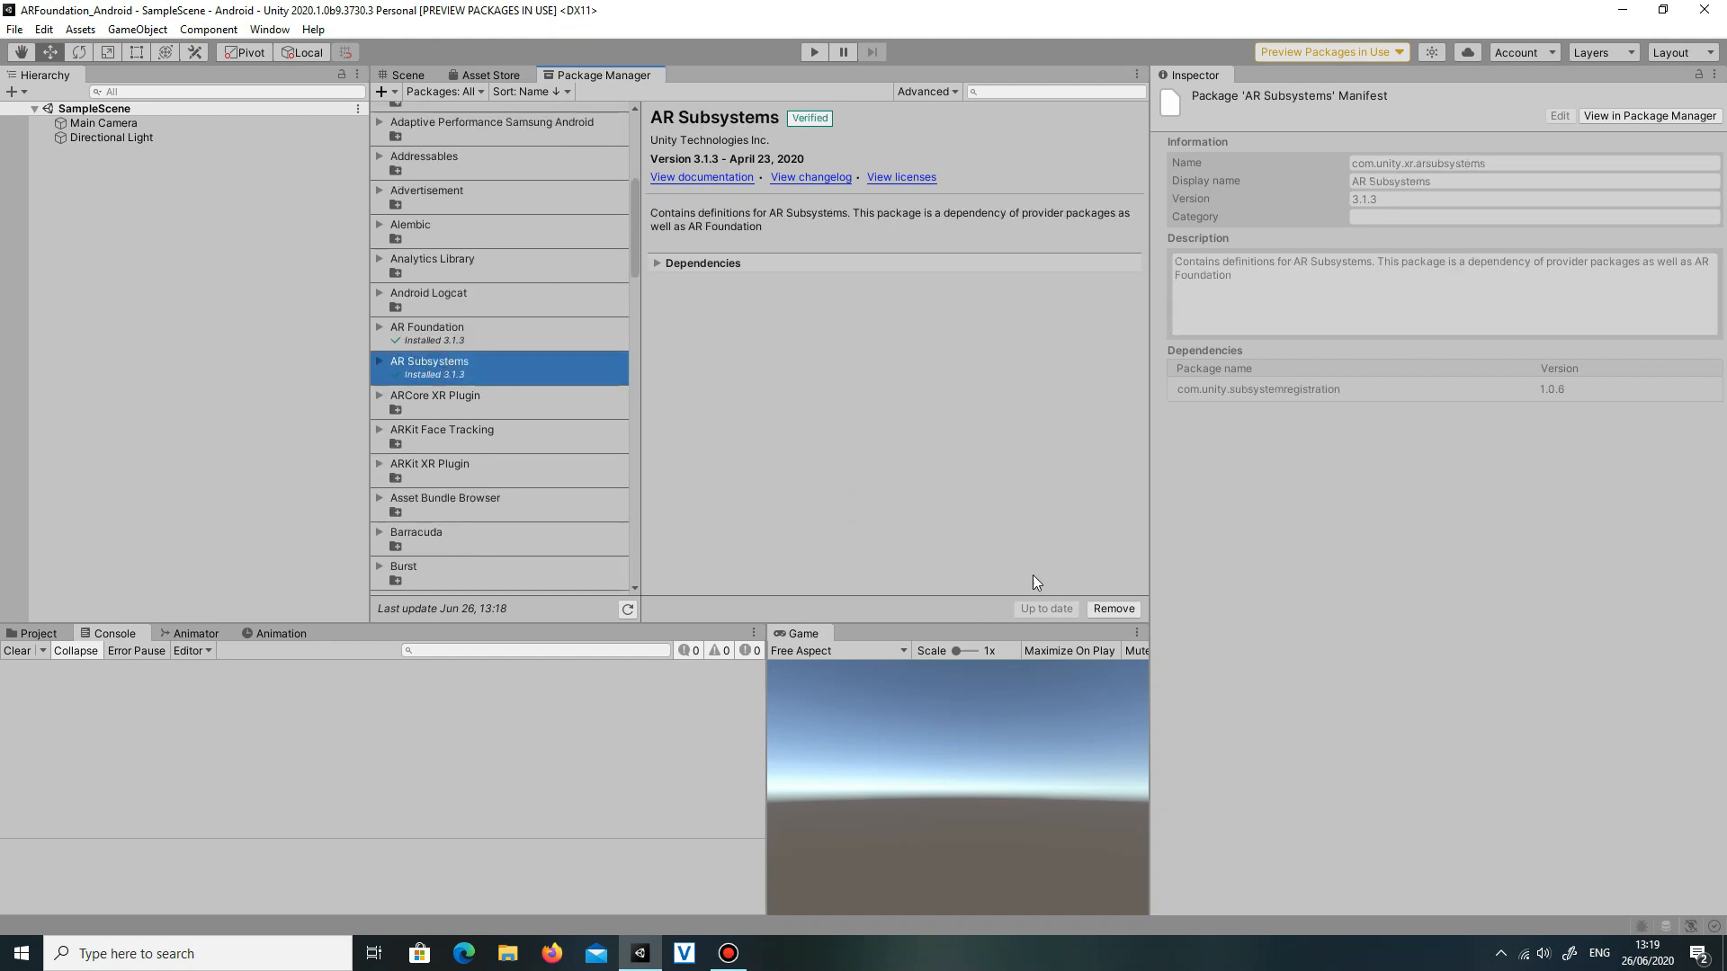
pyautogui.click(484, 412)
pyautogui.scroll(-2, 606, 364)
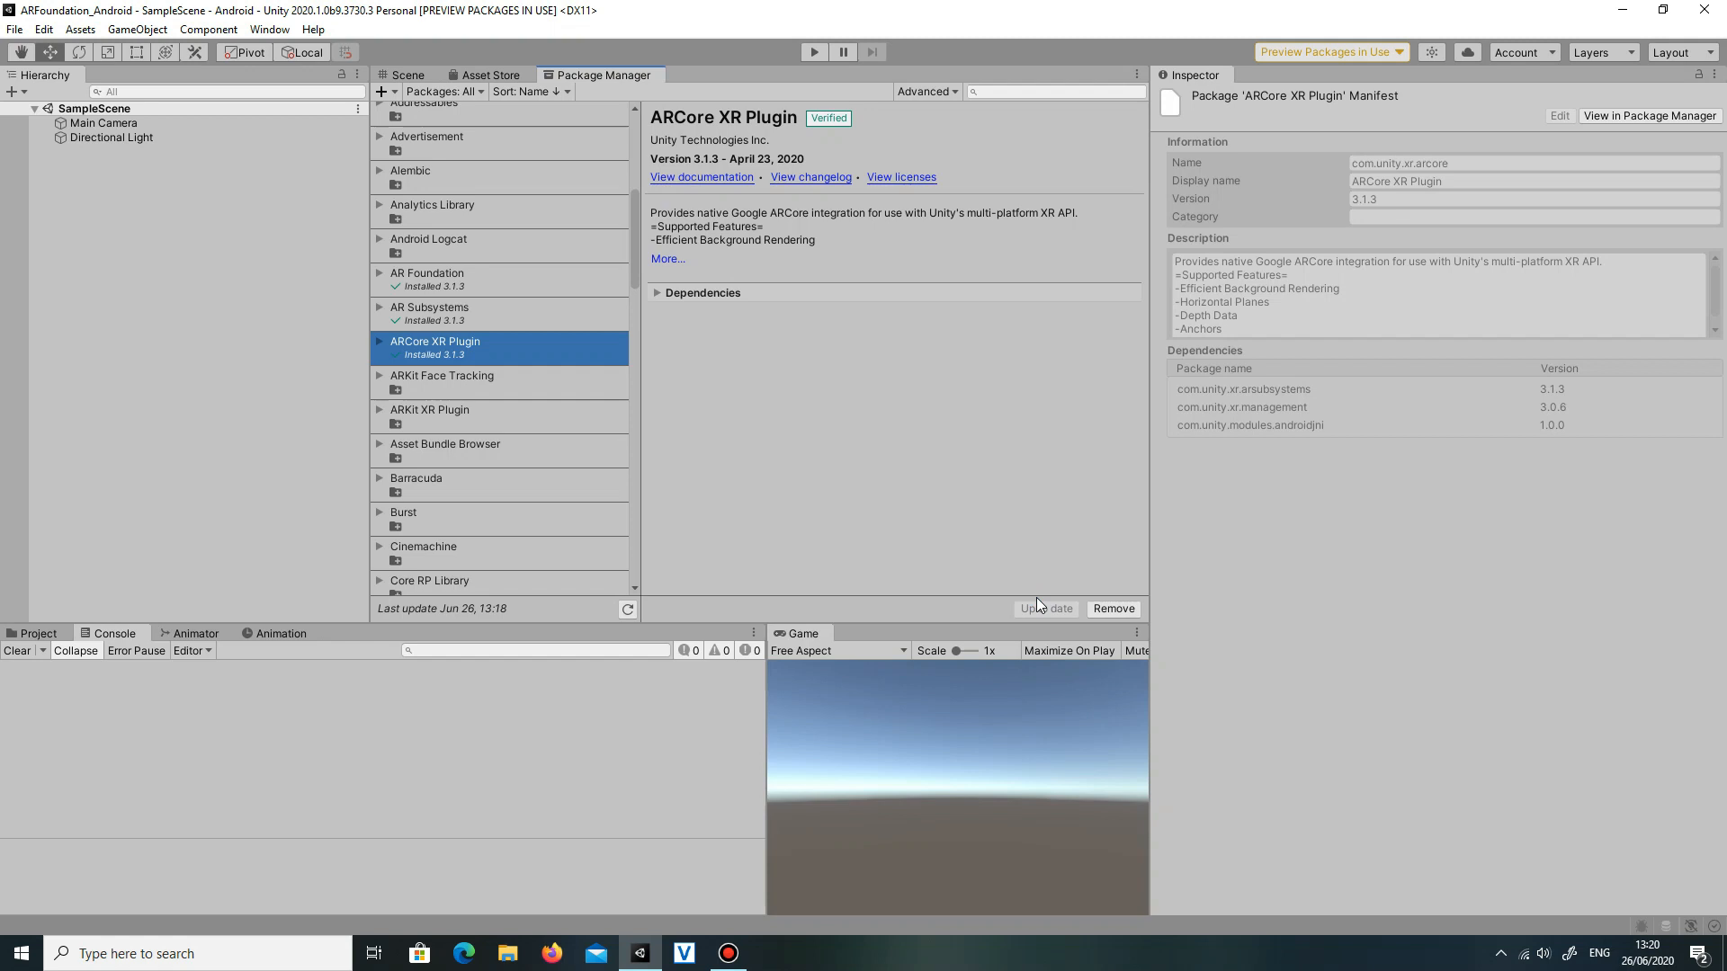
# Add an AR Session Origin object to SampleScene.
pyautogui.click(407, 75)
pyautogui.keyDown('alt'); pyautogui.moveTo(724, 231); pyautogui.dragTo(693, 287); pyautogui.keyUp('alt')
pyautogui.doubleClick(147, 128)
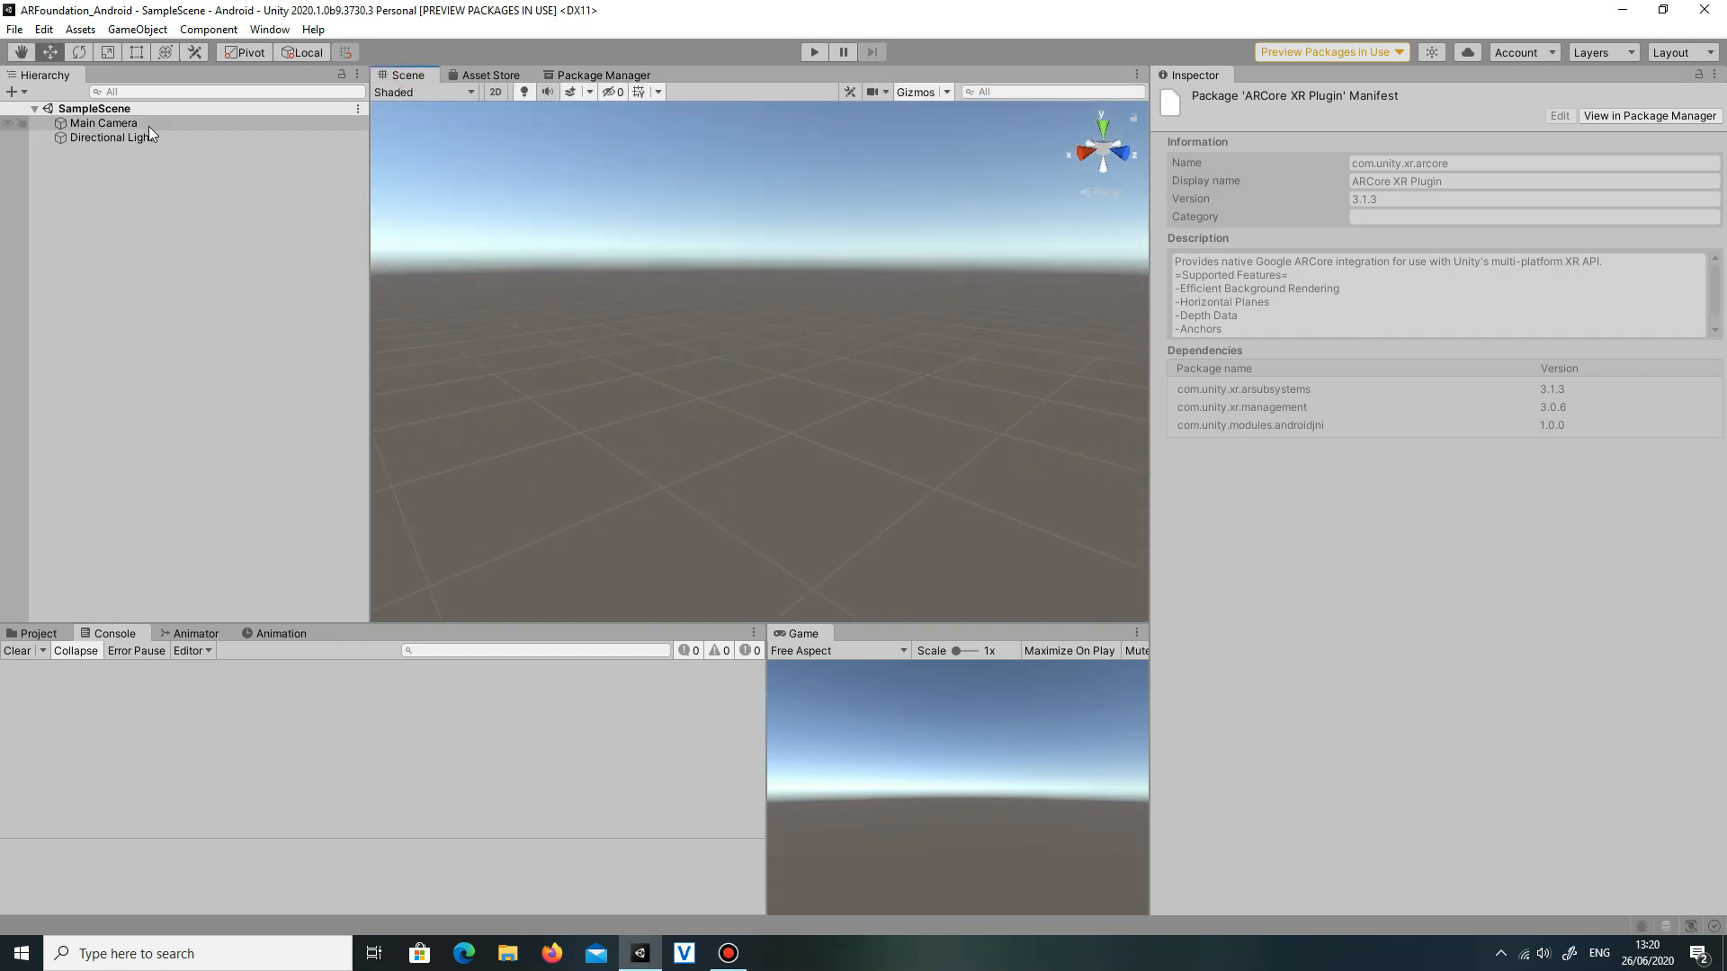
pyautogui.click(162, 207)
pyautogui.rightClick(161, 205)
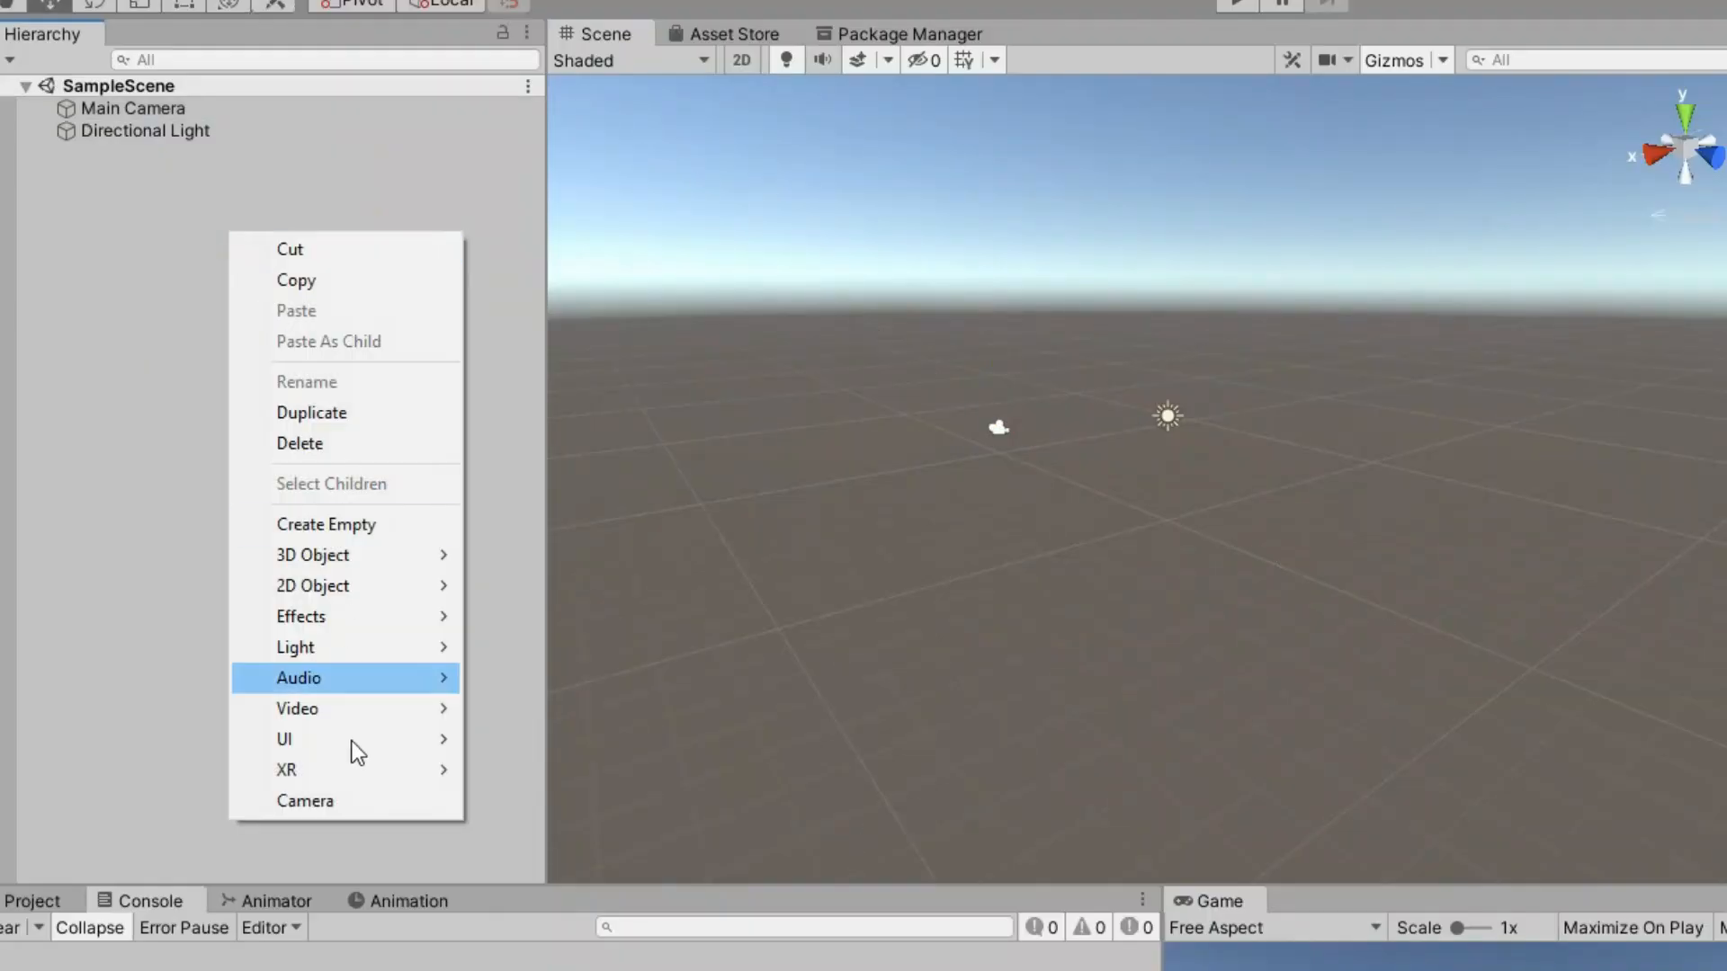
pyautogui.moveTo(199, 551)
pyautogui.click(557, 772)
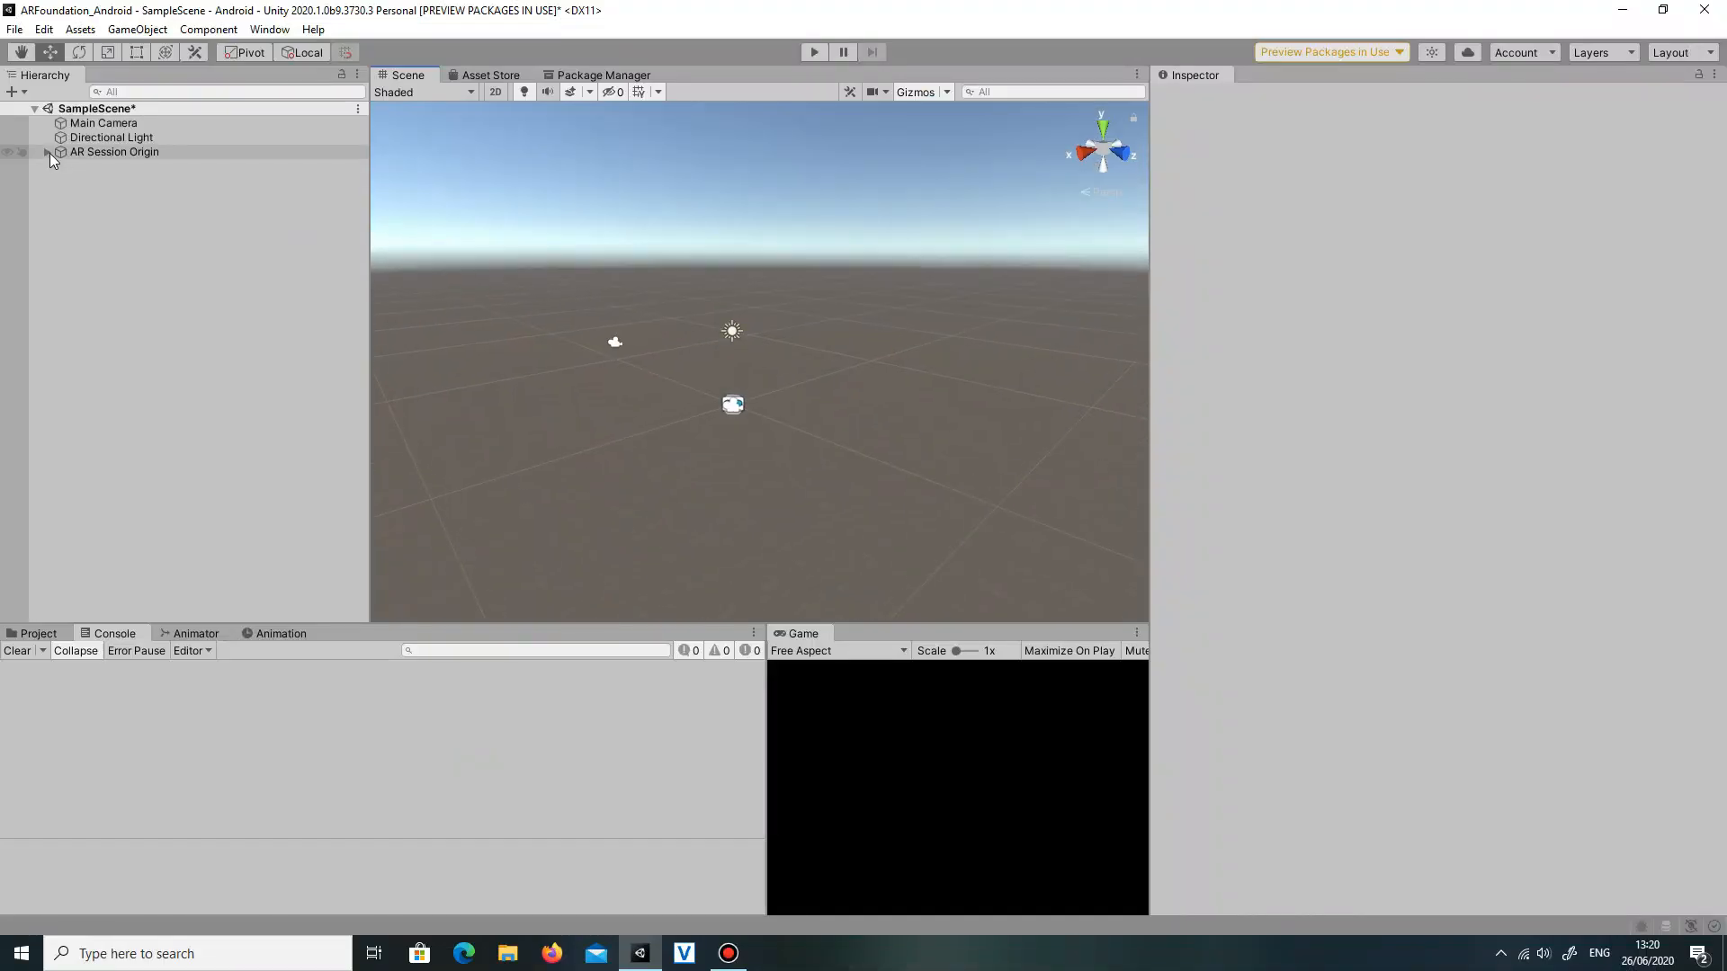
# Check the AR Camera inside the AR Session Origin and delete the scene's original Main Camera.
pyautogui.click(48, 152)
pyautogui.click(95, 166)
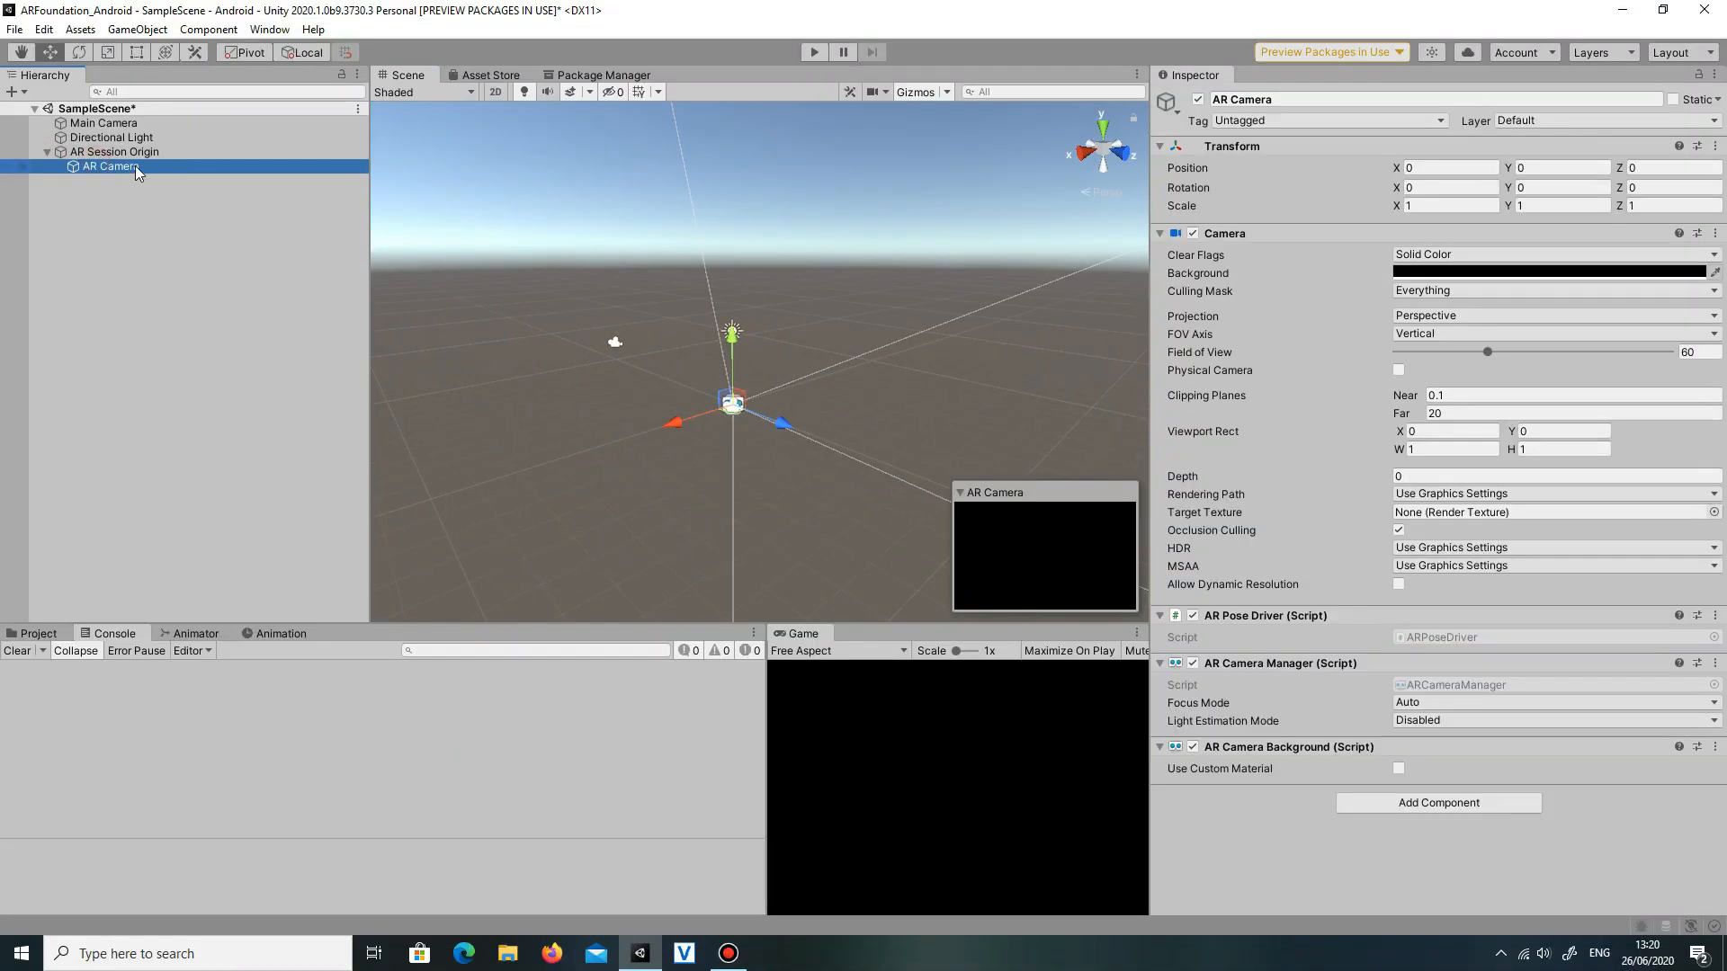
pyautogui.rightClick(126, 124)
pyautogui.click(167, 256)
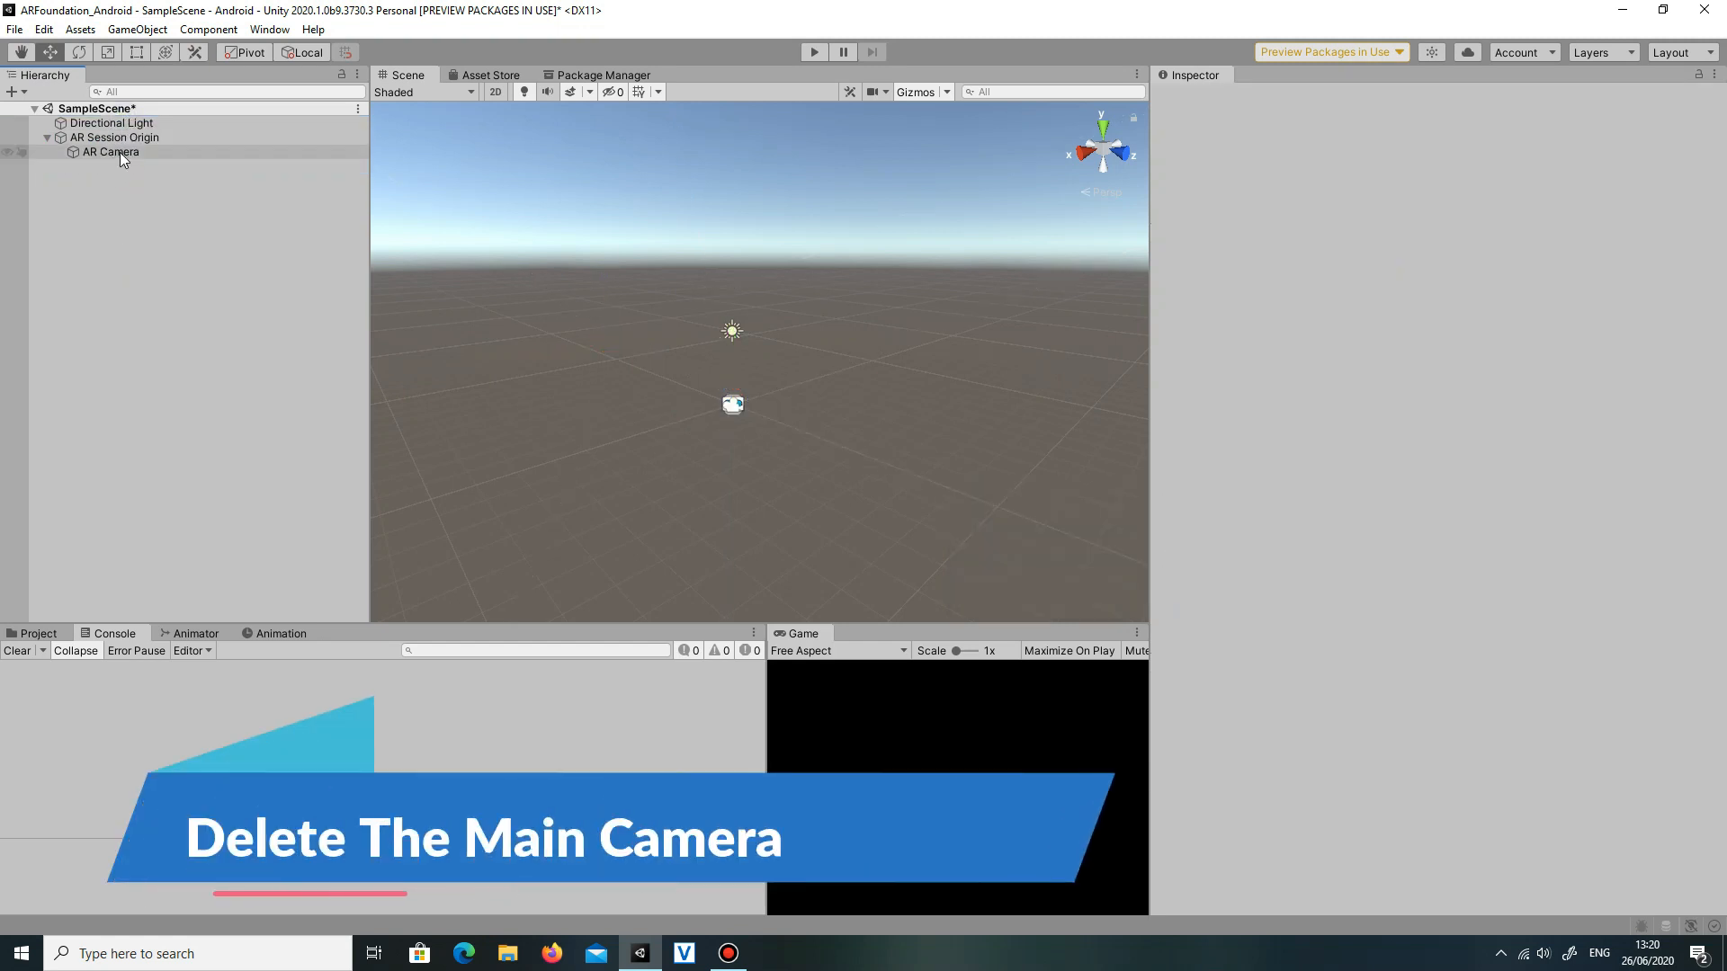
# Assign the MainCamera tag to the AR Camera.
pyautogui.click(111, 152)
pyautogui.click(1256, 120)
pyautogui.click(1273, 219)
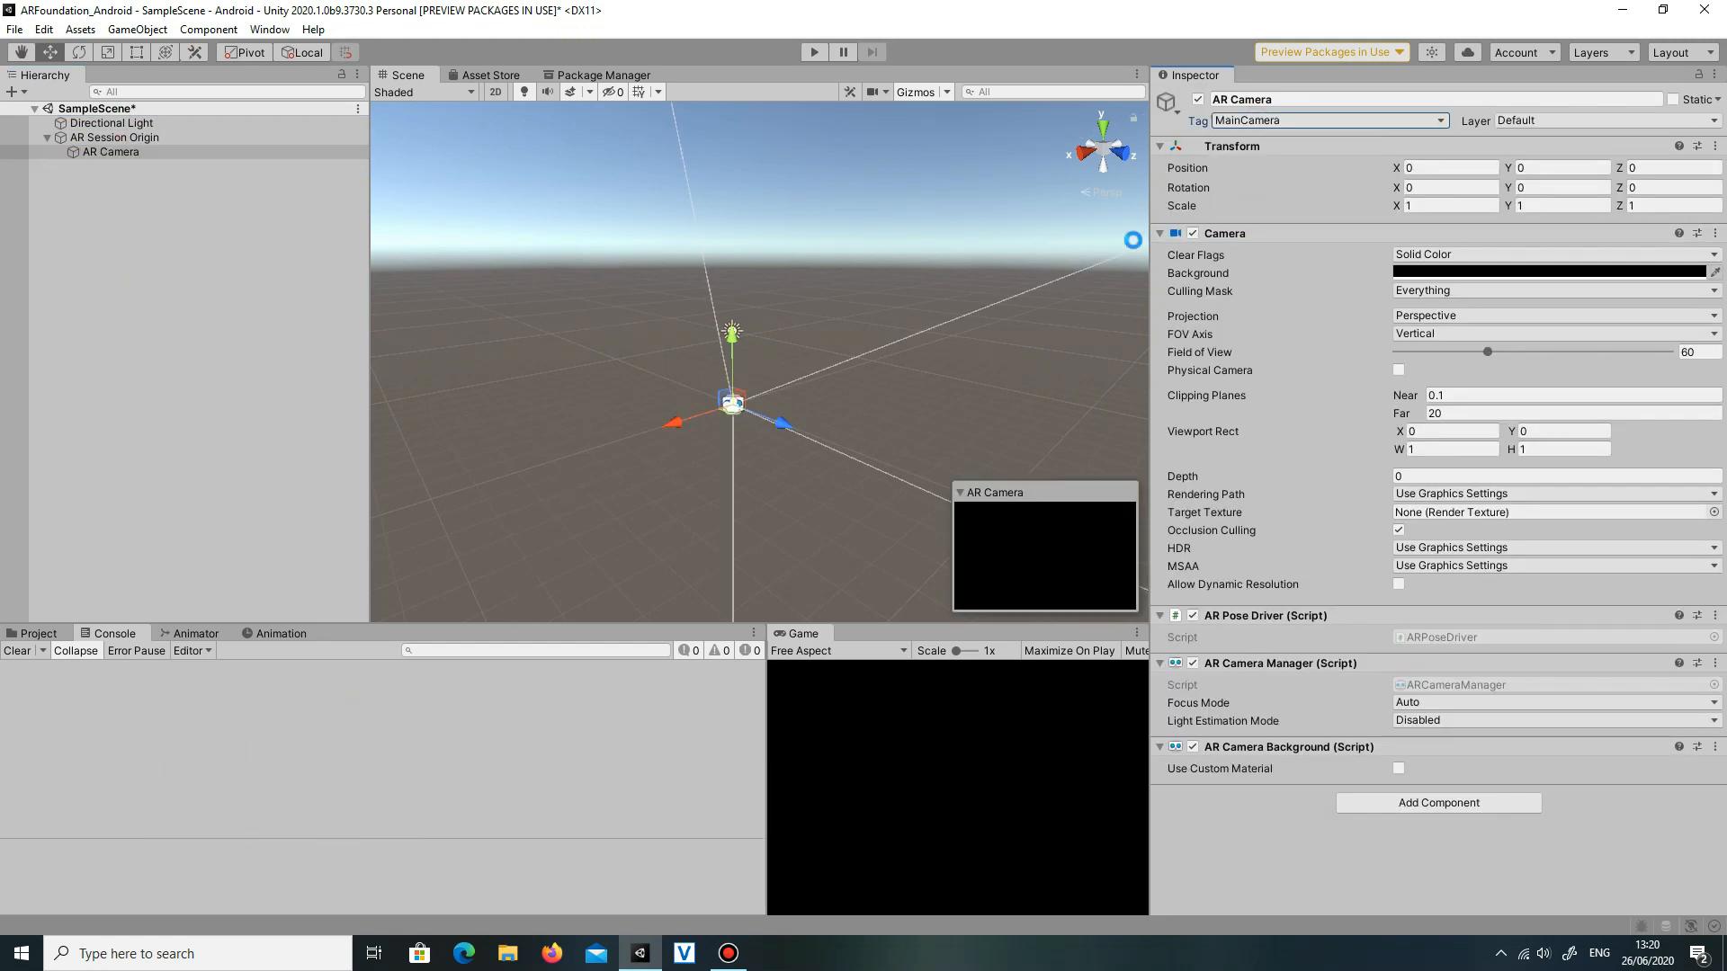
# Add an AR Session object at the root level of the scene.
pyautogui.keyDown('alt'); pyautogui.moveTo(947, 300); pyautogui.dragTo(706, 409); pyautogui.keyUp('alt')
pyautogui.click(177, 310)
pyautogui.click(42, 139)
pyautogui.rightClick(96, 200)
pyautogui.moveTo(162, 545)
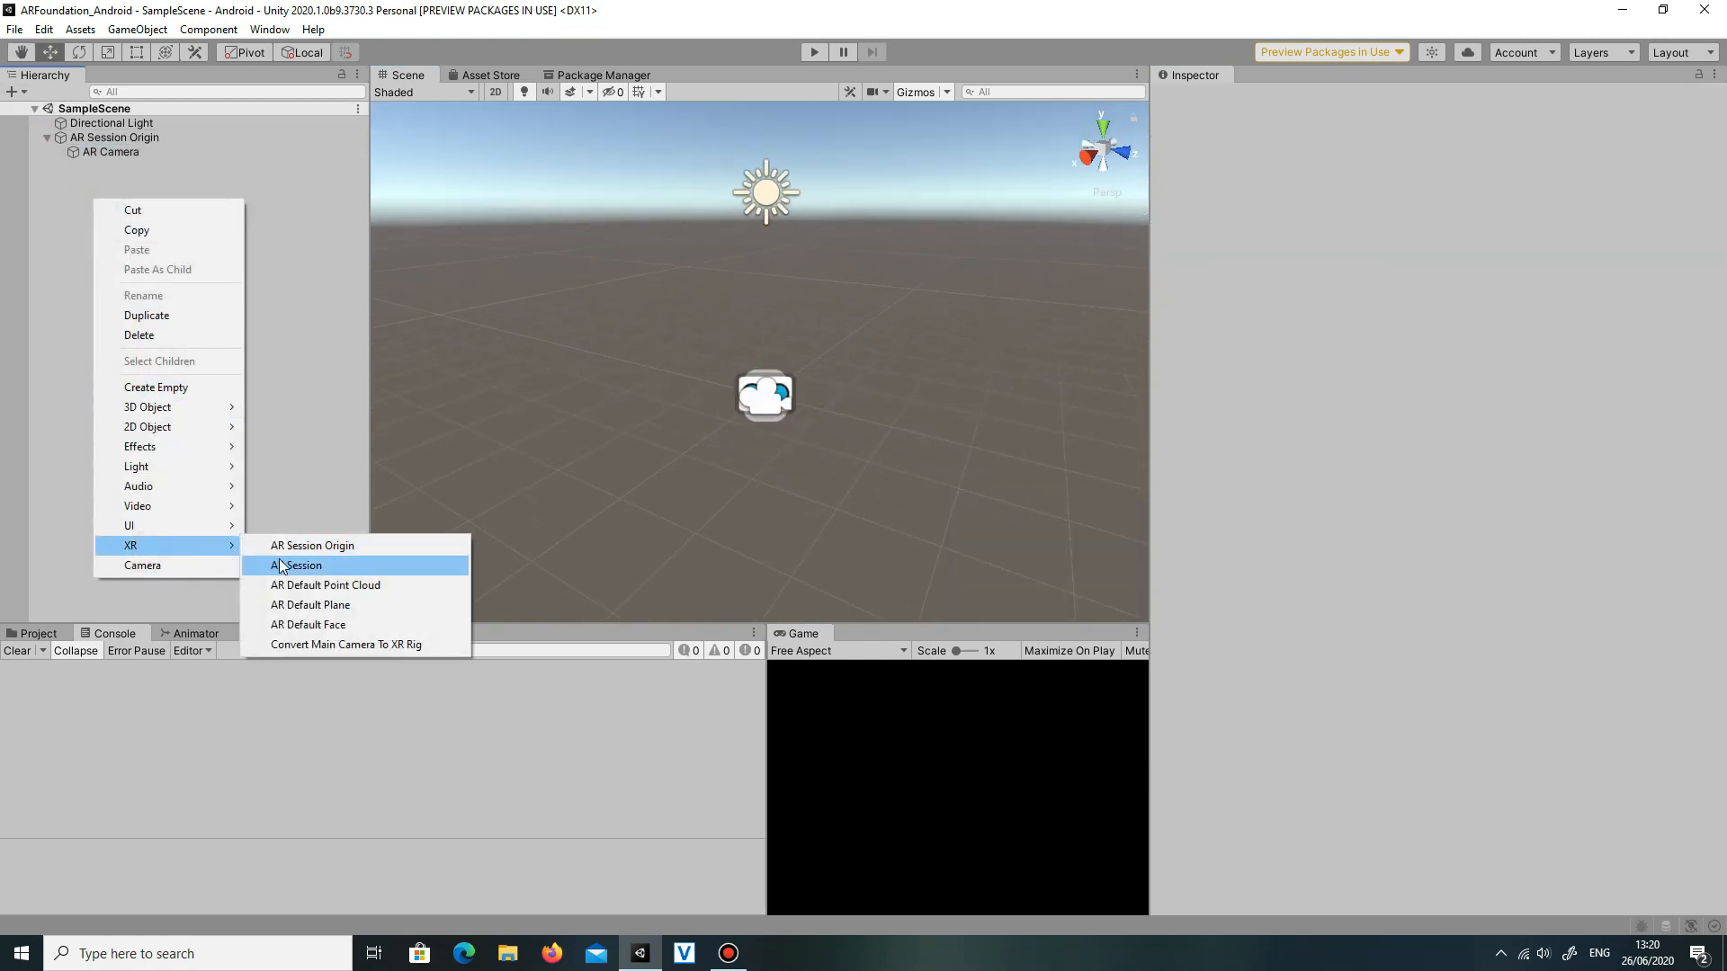
pyautogui.click(288, 566)
pyautogui.click(68, 162)
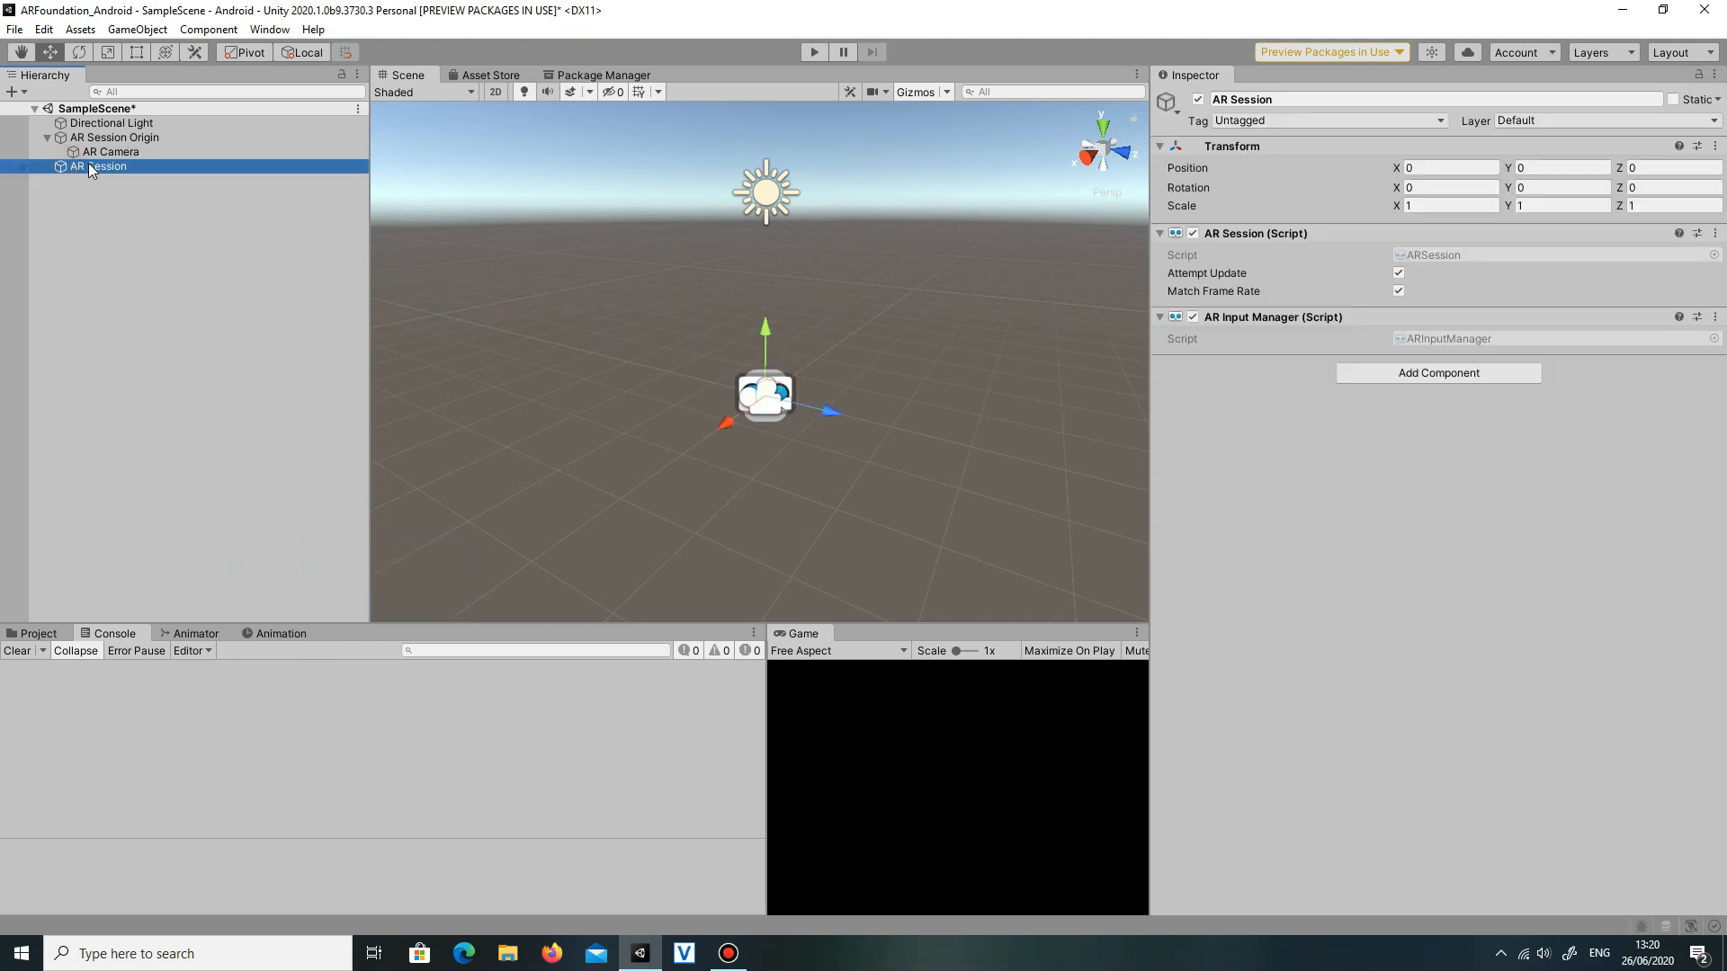
# Add a cube and place it in front of the AR Camera at X 0, Y 0 and about Z 2.51.
pyautogui.click(81, 231)
pyautogui.rightClick(82, 232)
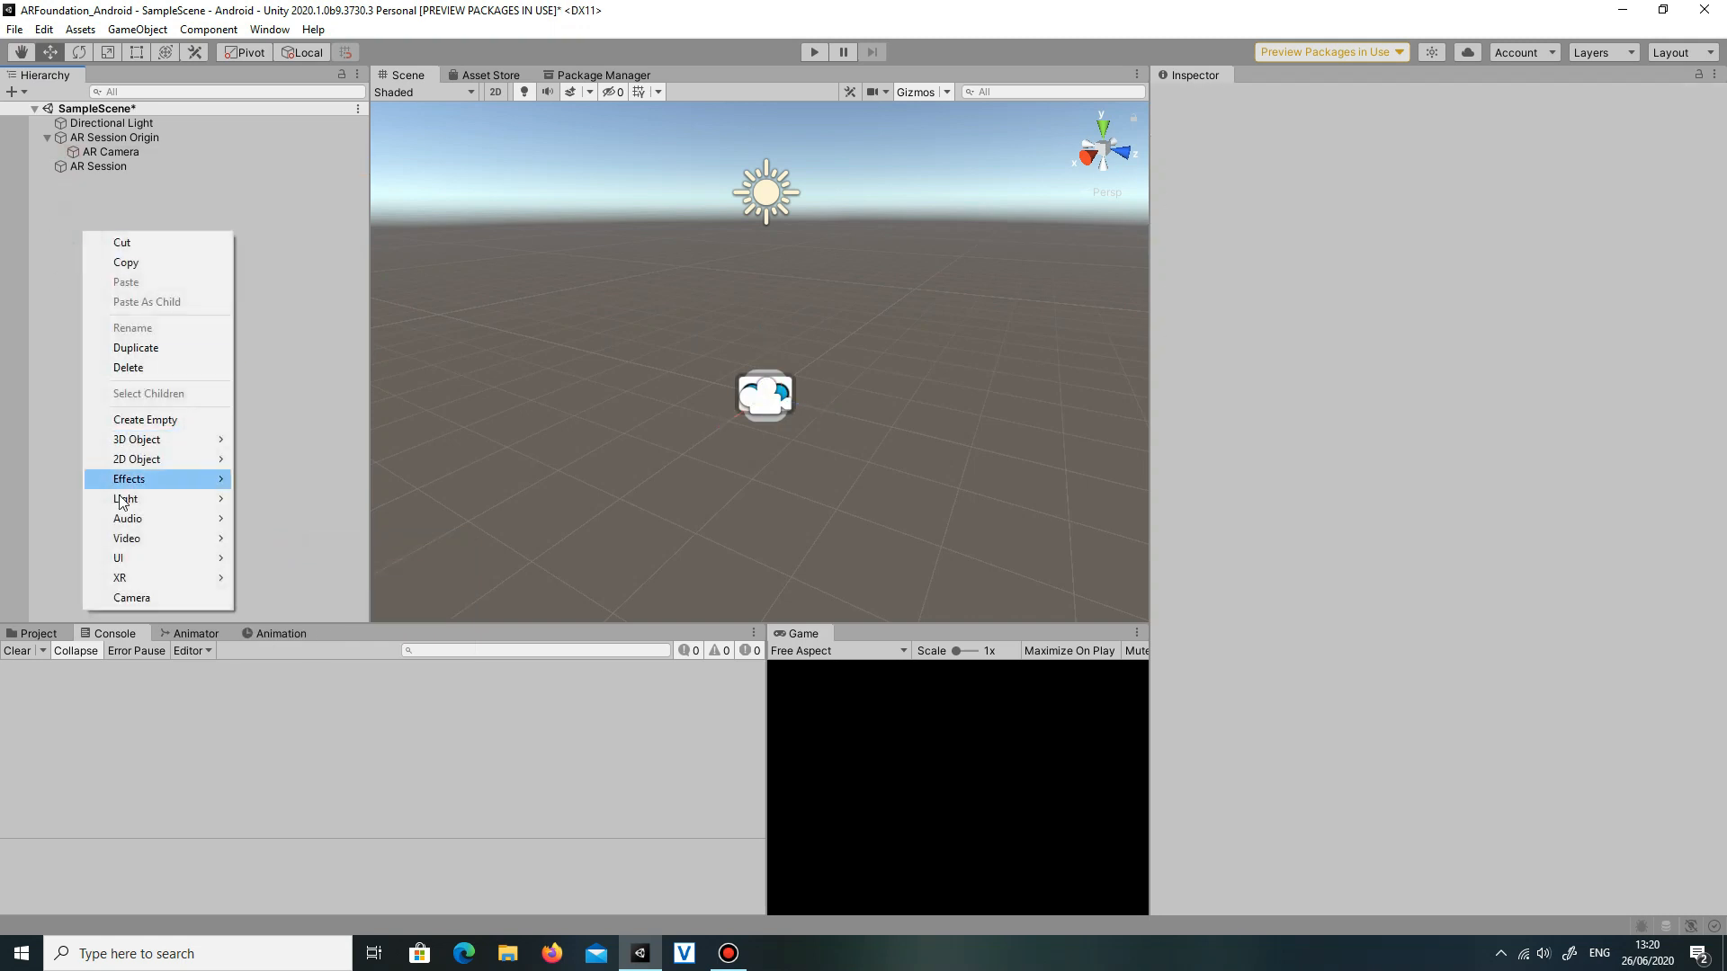
pyautogui.moveTo(140, 441)
pyautogui.click(279, 437)
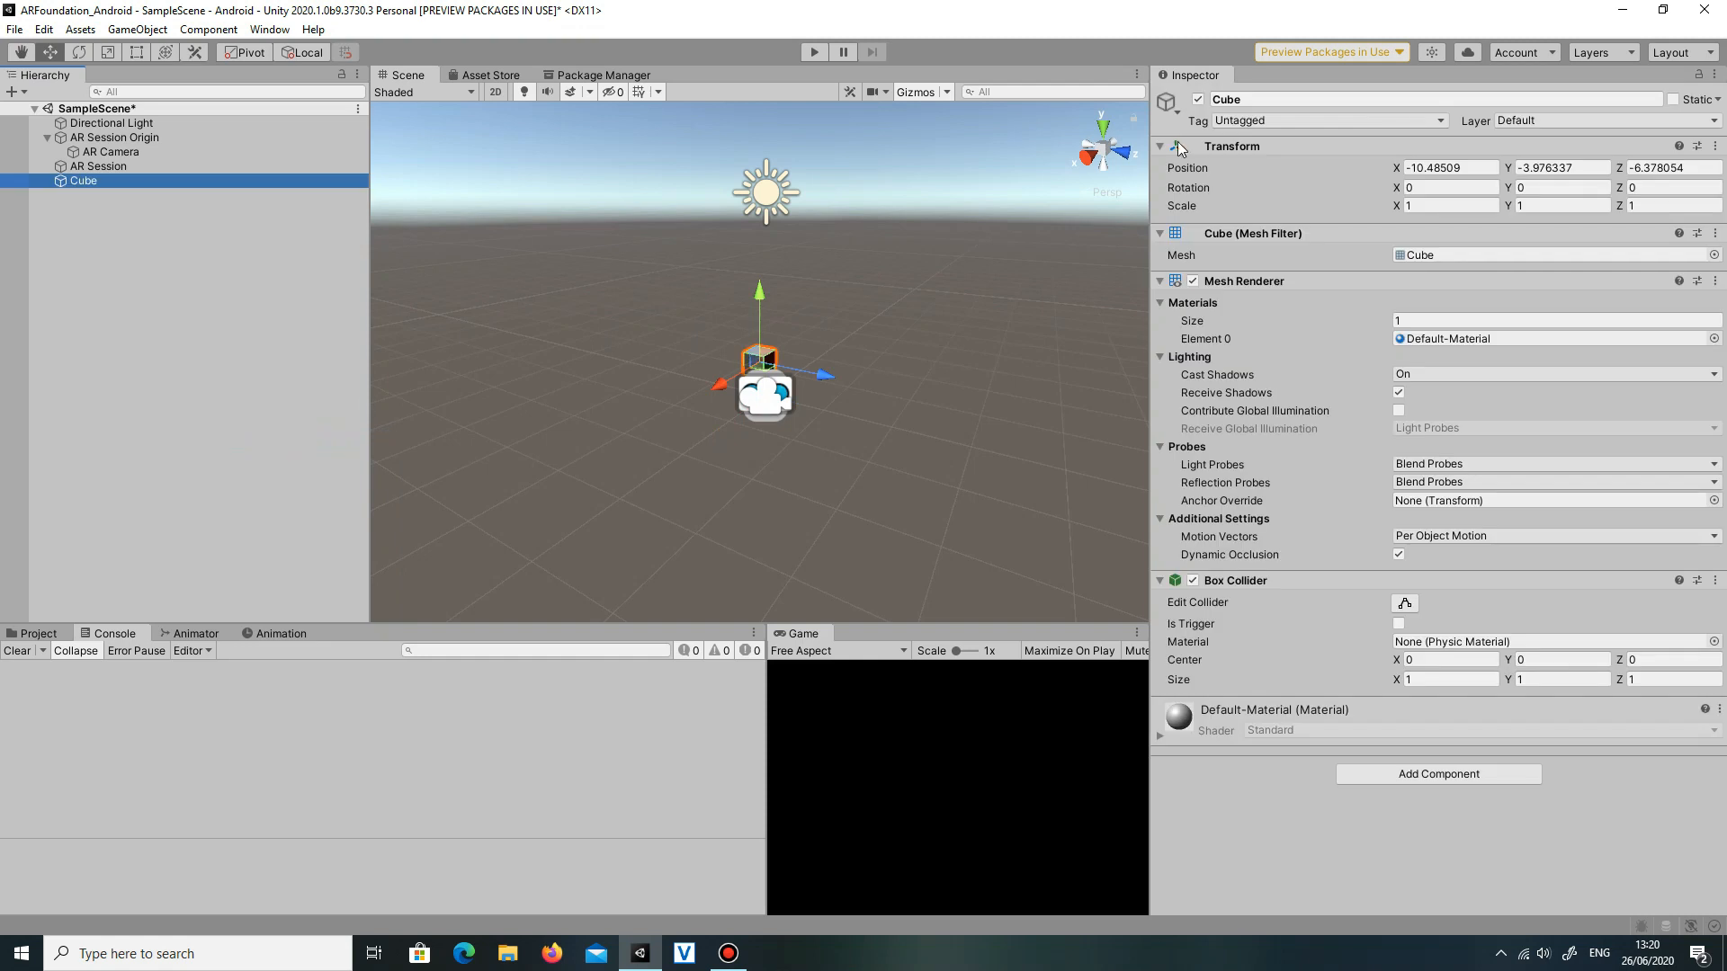
pyautogui.click(1715, 146)
pyautogui.click(1569, 162)
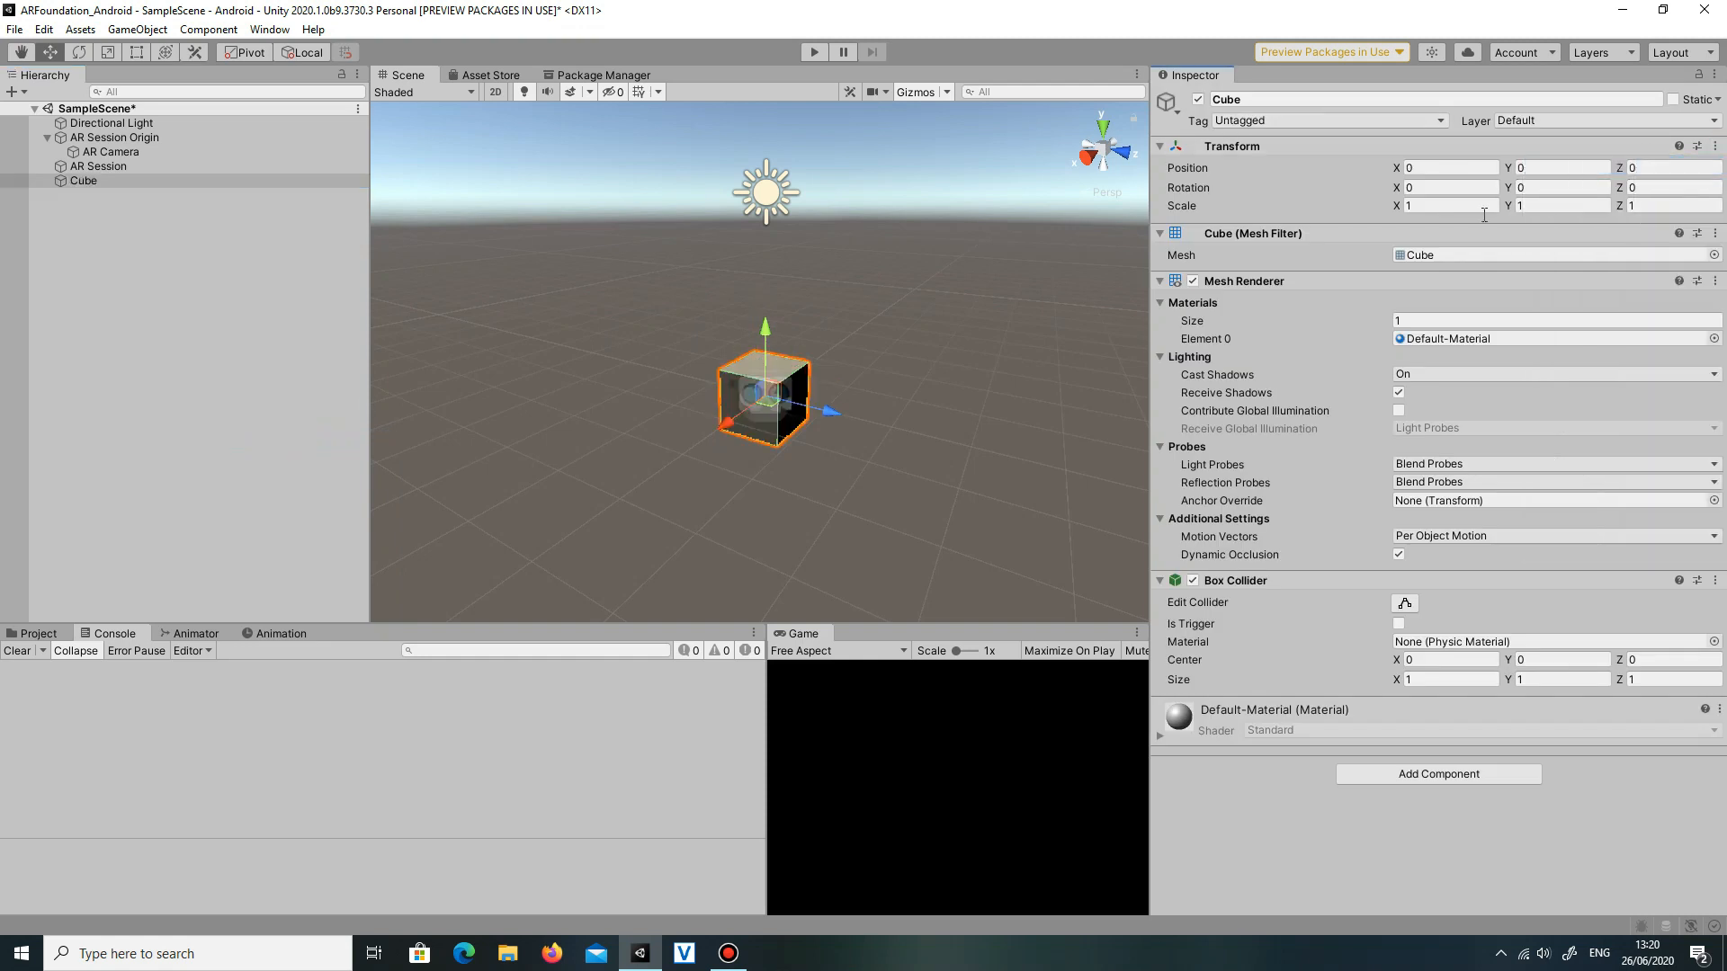
pyautogui.moveTo(842, 412); pyautogui.dragTo(937, 468)
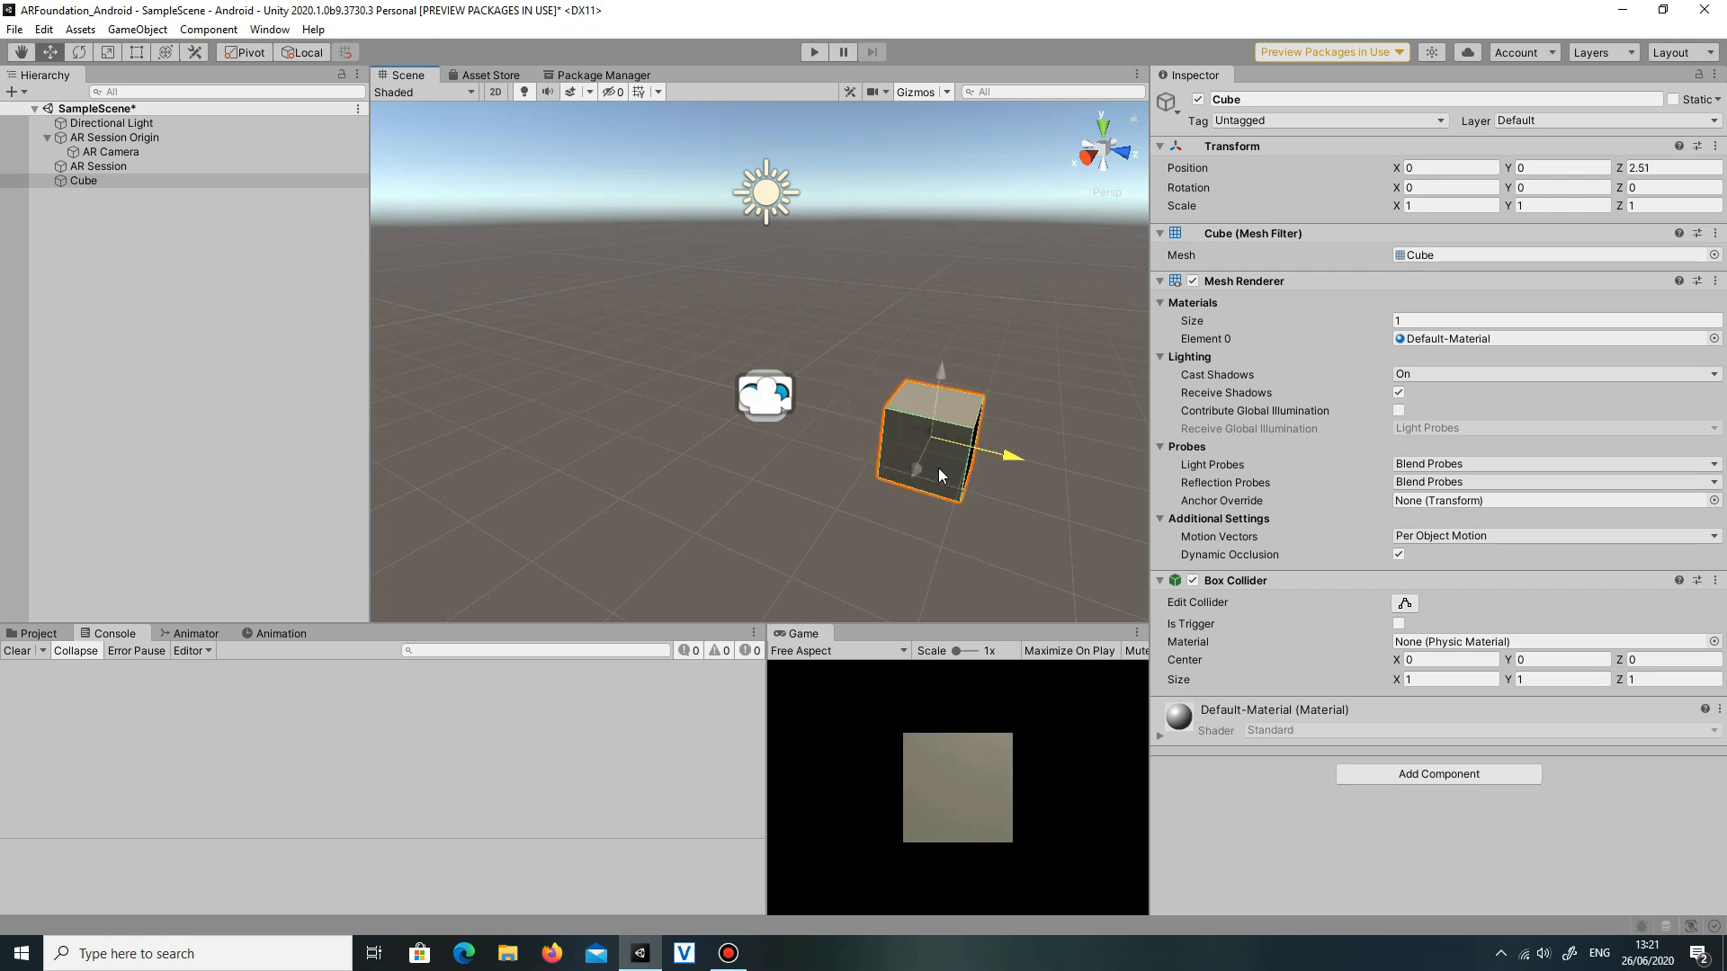
# Add a Directional Light as a child of the cube.
pyautogui.rightClick(173, 180)
pyautogui.moveTo(215, 447)
pyautogui.click(405, 447)
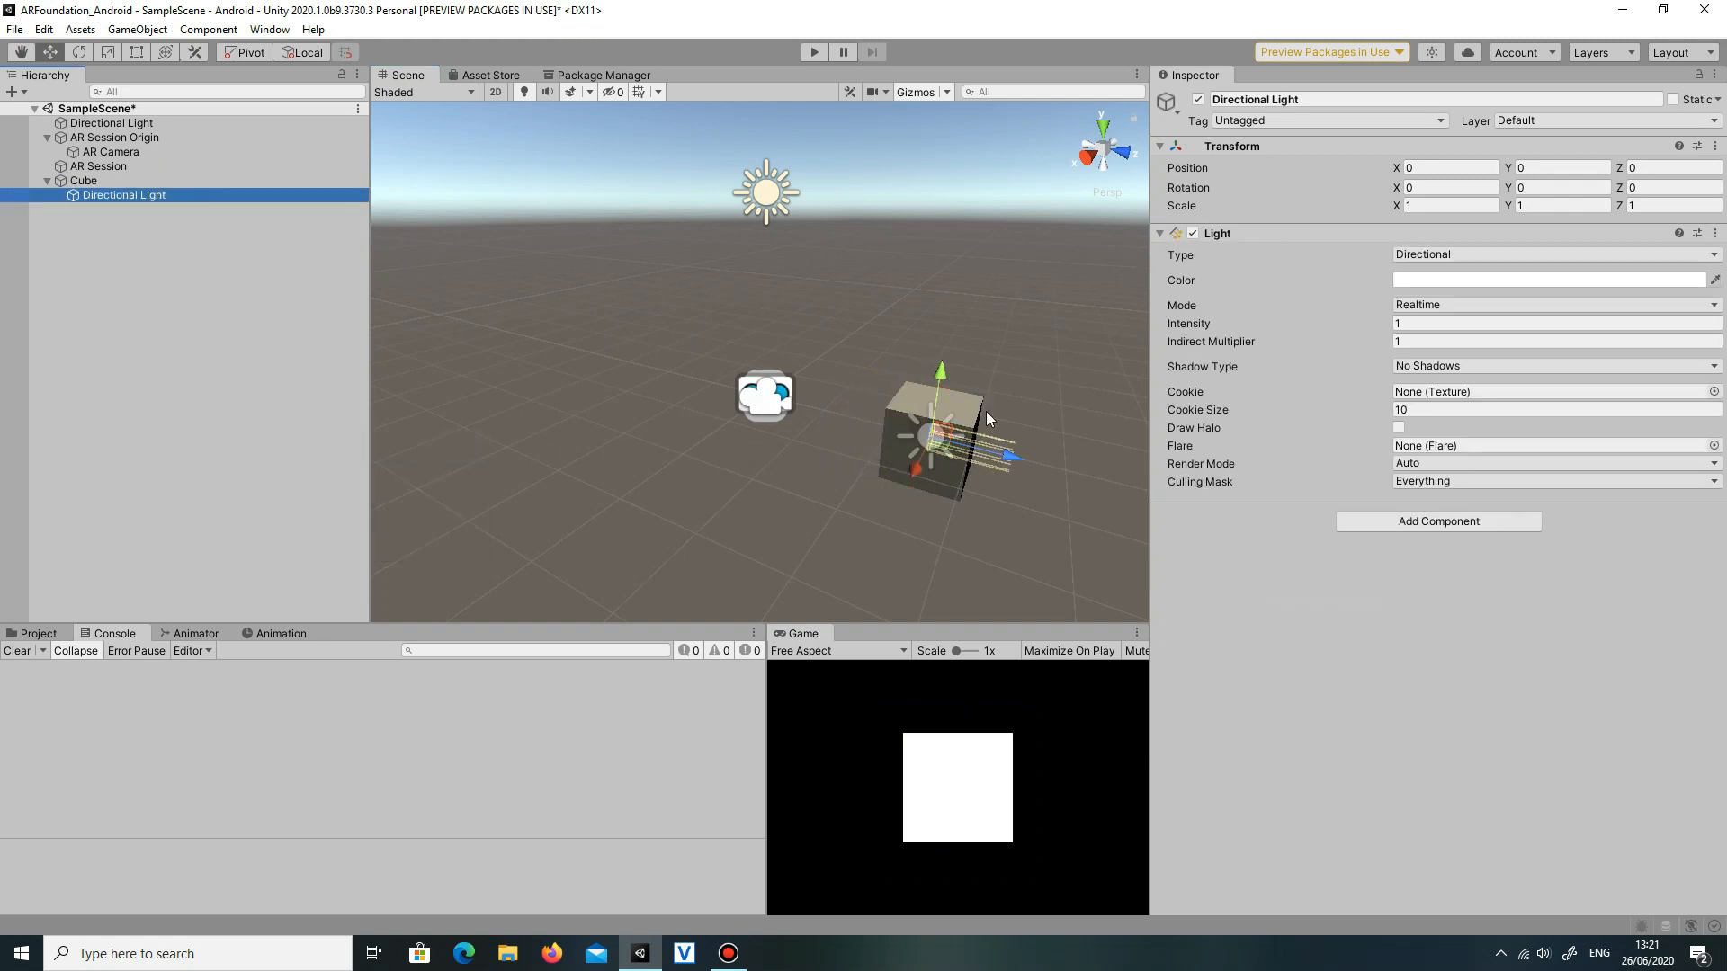
# Scale the cube to 0.2 on the X, Y and Z axes.
pyautogui.press('Up')
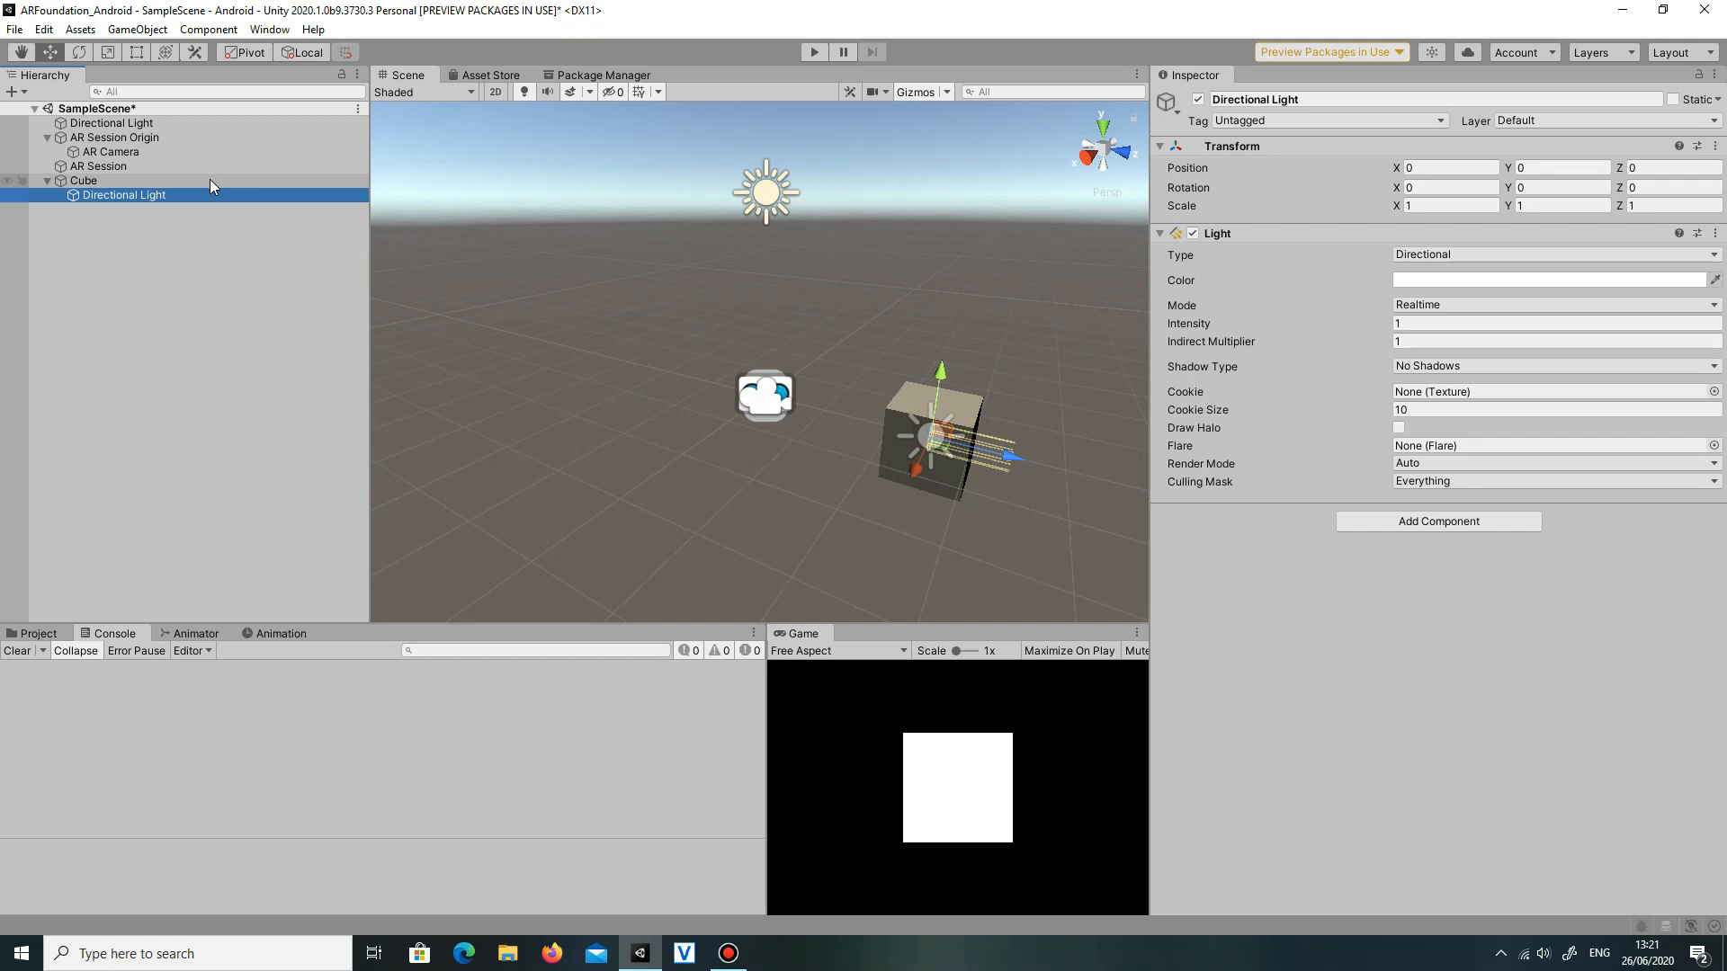
pyautogui.click(1480, 209)
pyautogui.write('0.2')
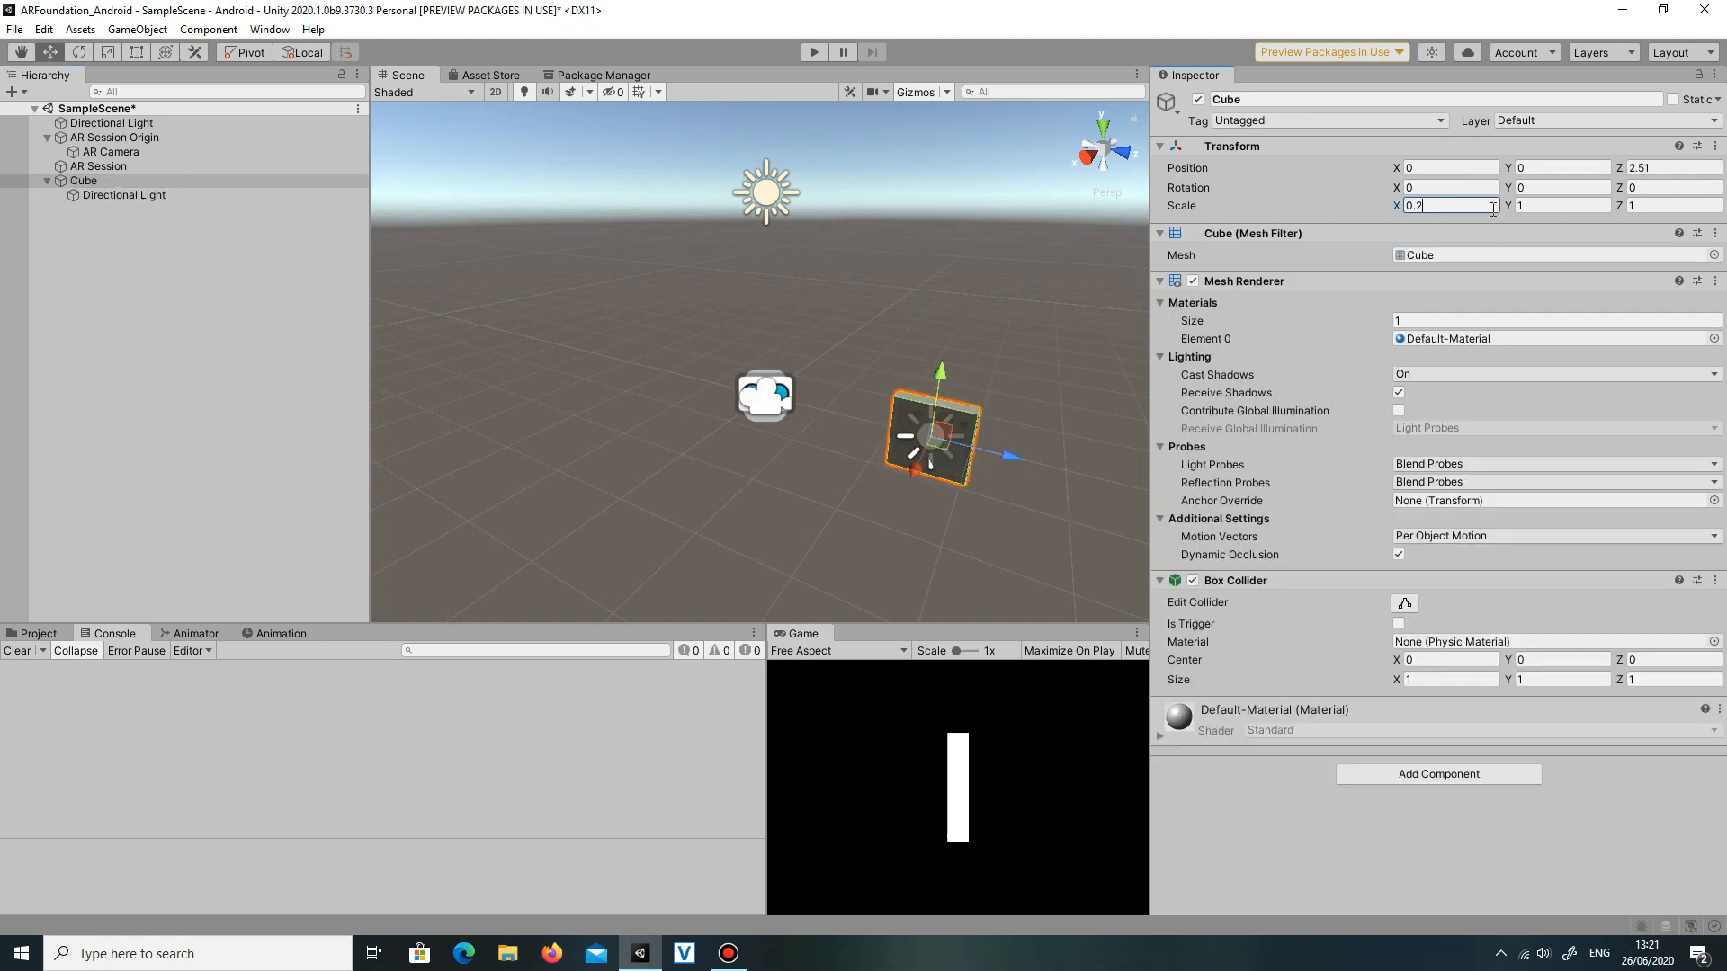
pyautogui.press('Tab')
pyautogui.write('0.2')
pyautogui.press('Tab')
pyautogui.write('0.2')
# Move the scaled cube closer to the AR Camera along Z and rotate it to a tilted orientation.
pyautogui.moveTo(1012, 456); pyautogui.dragTo(860, 459)
pyautogui.press('e')
pyautogui.moveTo(840, 367); pyautogui.dragTo(1046, 90)
pyautogui.moveTo(789, 339); pyautogui.dragTo(845, 467)
pyautogui.moveTo(832, 524); pyautogui.dragTo(853, 510)
# Rotate the cube's child Directional Light to about X 6, Y -135, Z -96 so it lights the camera-facing side.
pyautogui.click(800, 407)
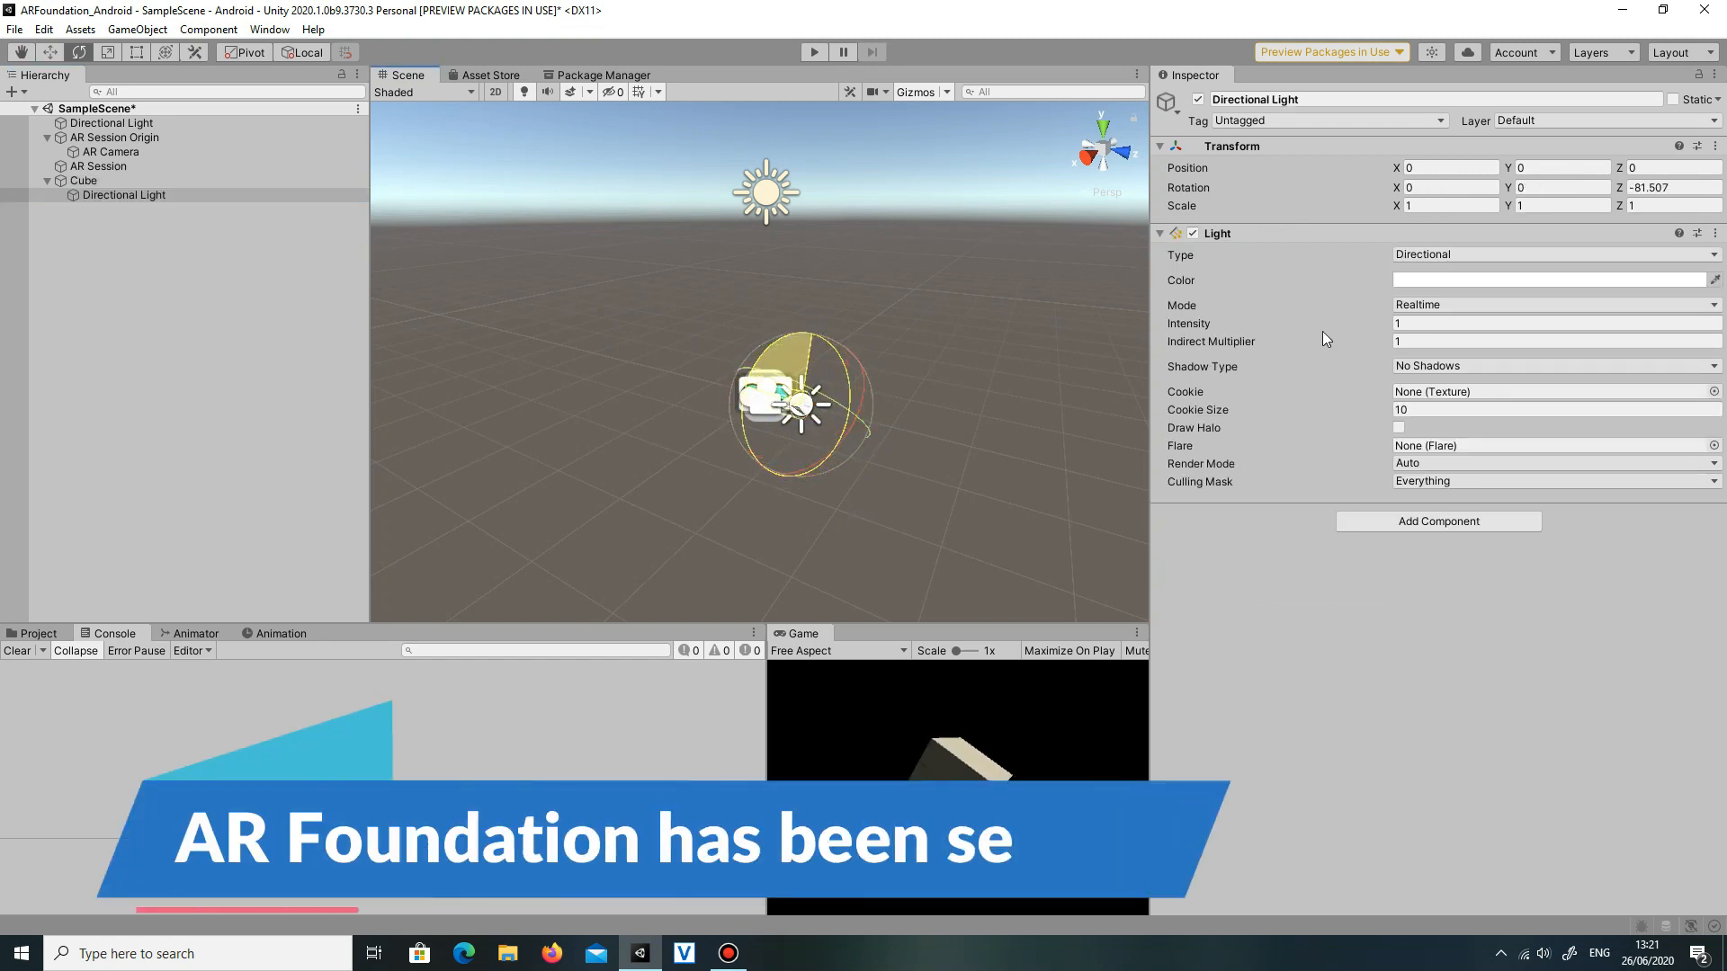
pyautogui.moveTo(865, 386); pyautogui.dragTo(621, 651)
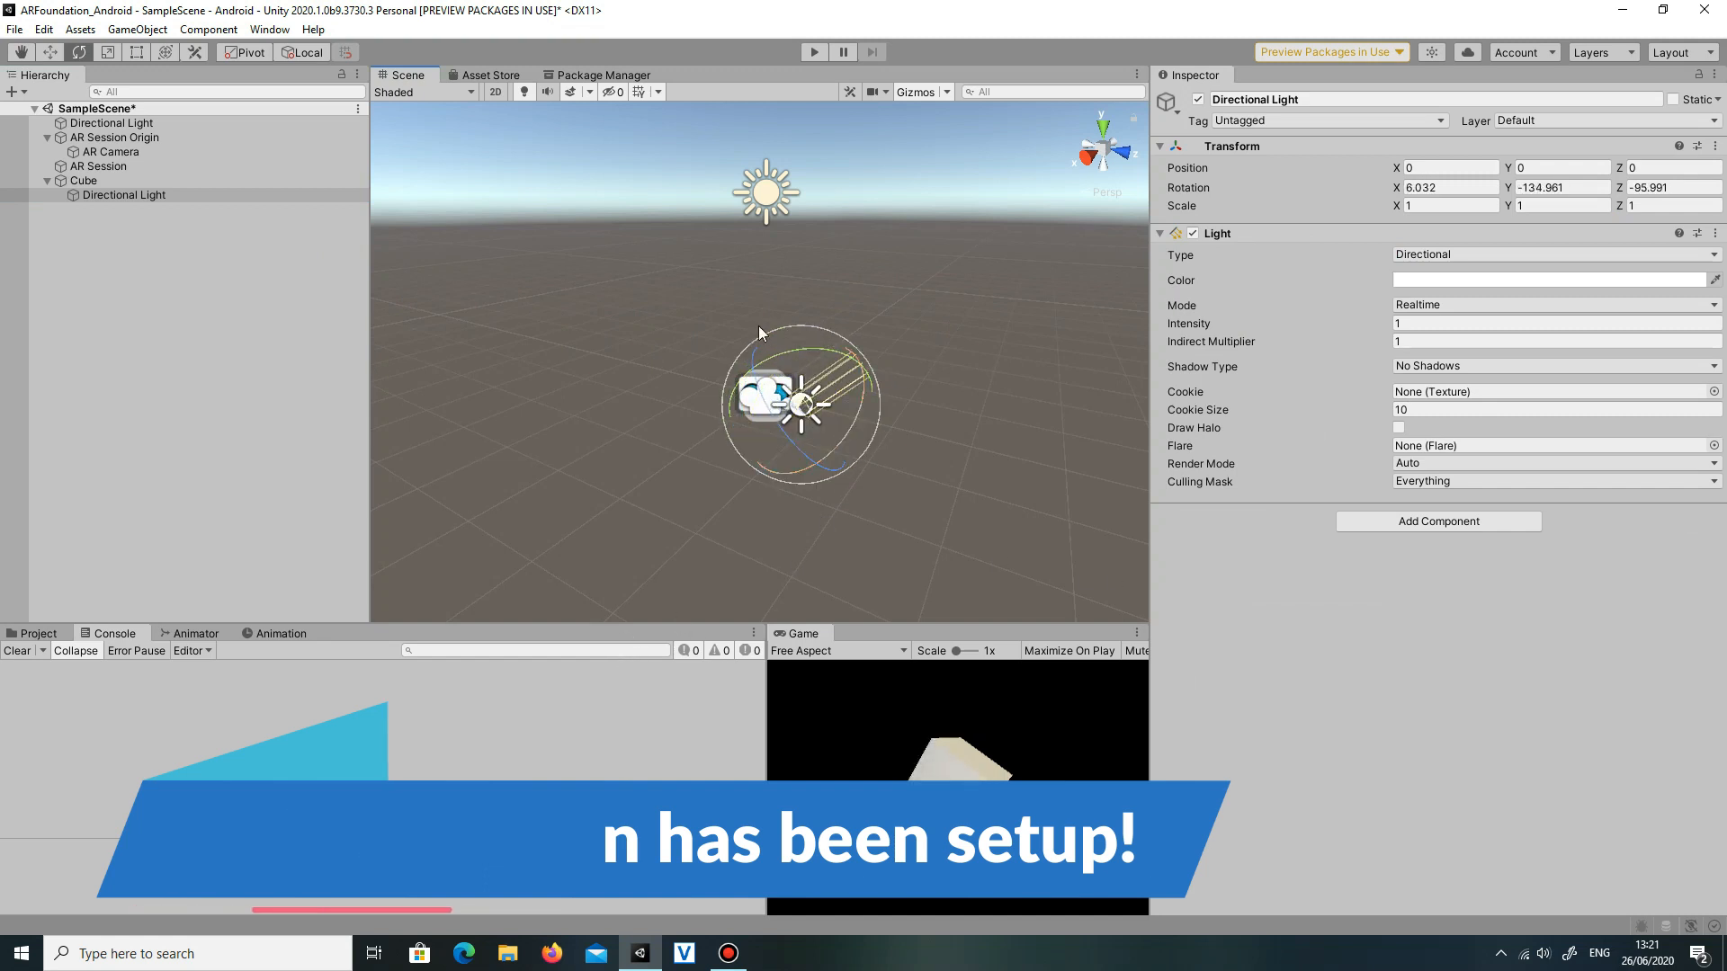
# Build the Android APK into the ARFoundation_Android project folder with the file name ARFo.
pyautogui.click(14, 29)
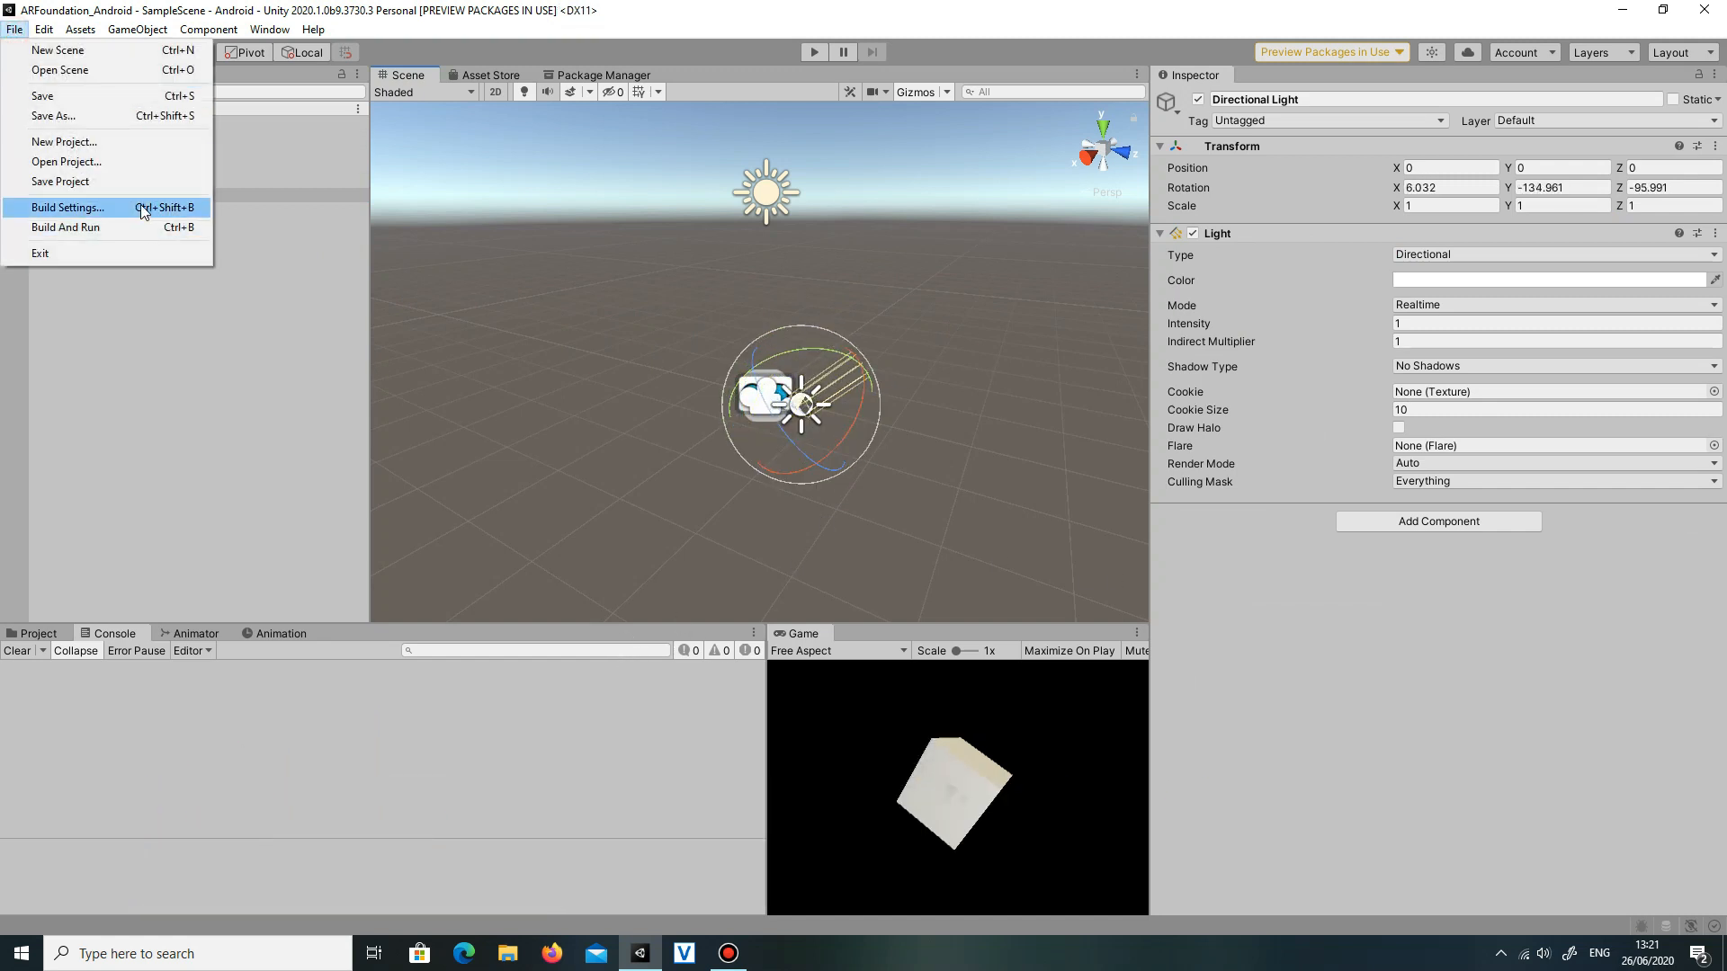
pyautogui.click(149, 203)
pyautogui.click(680, 663)
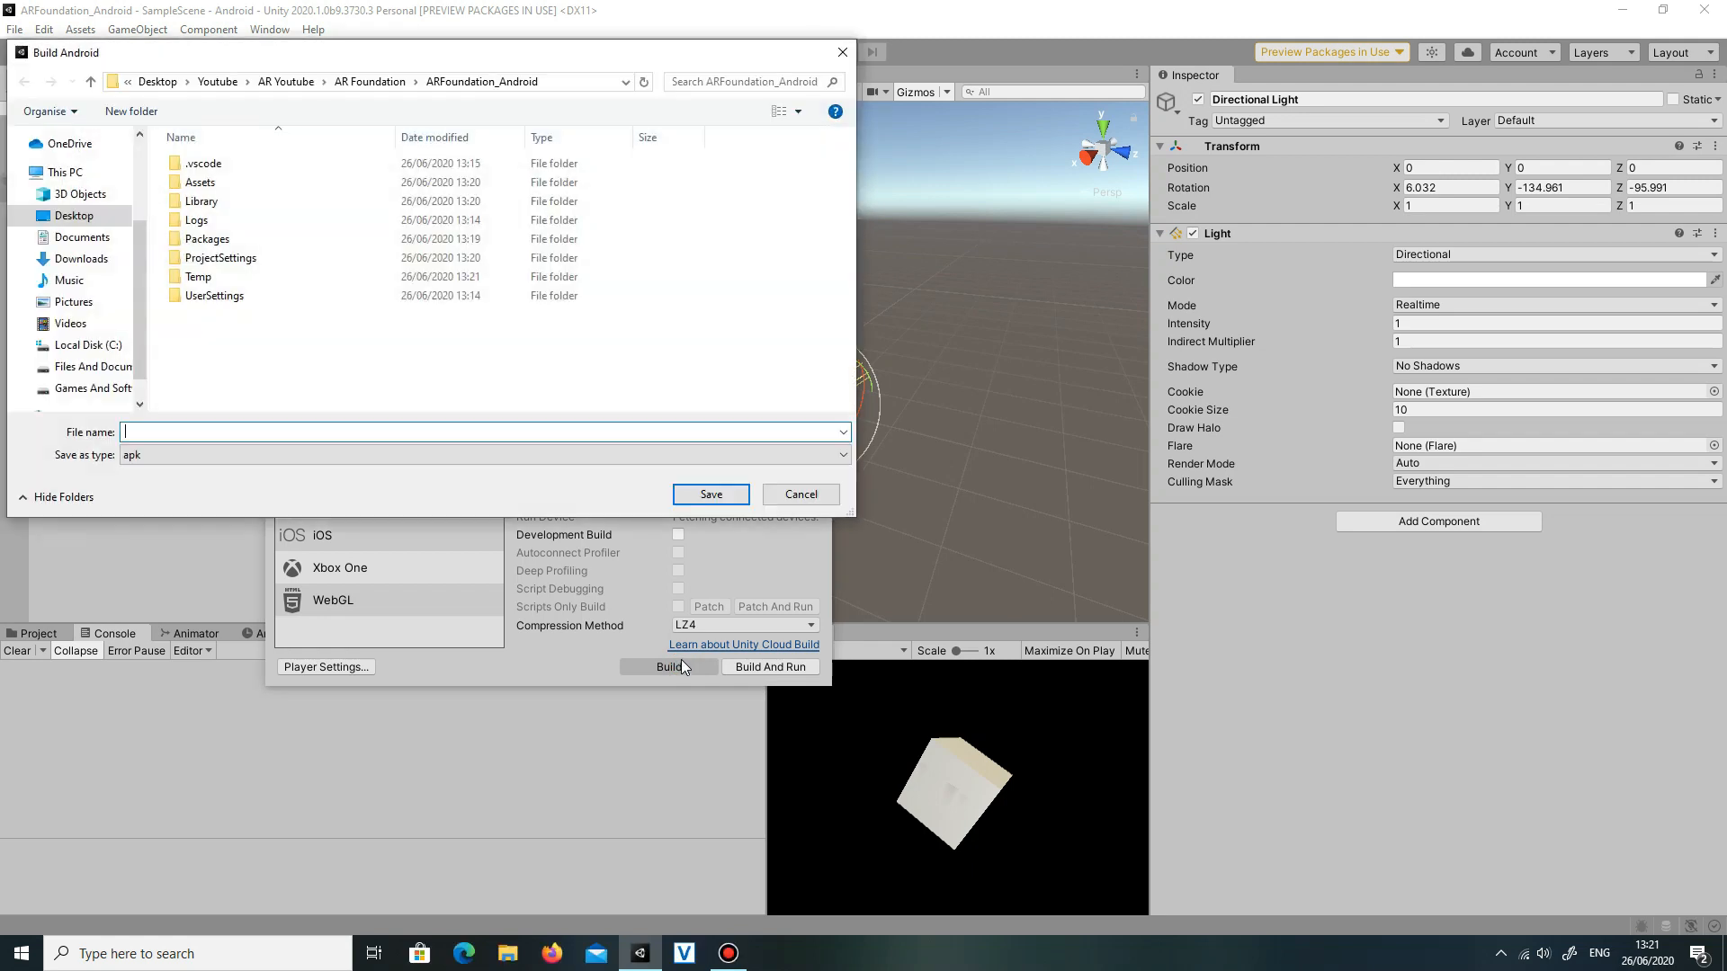
pyautogui.write('ARFo')
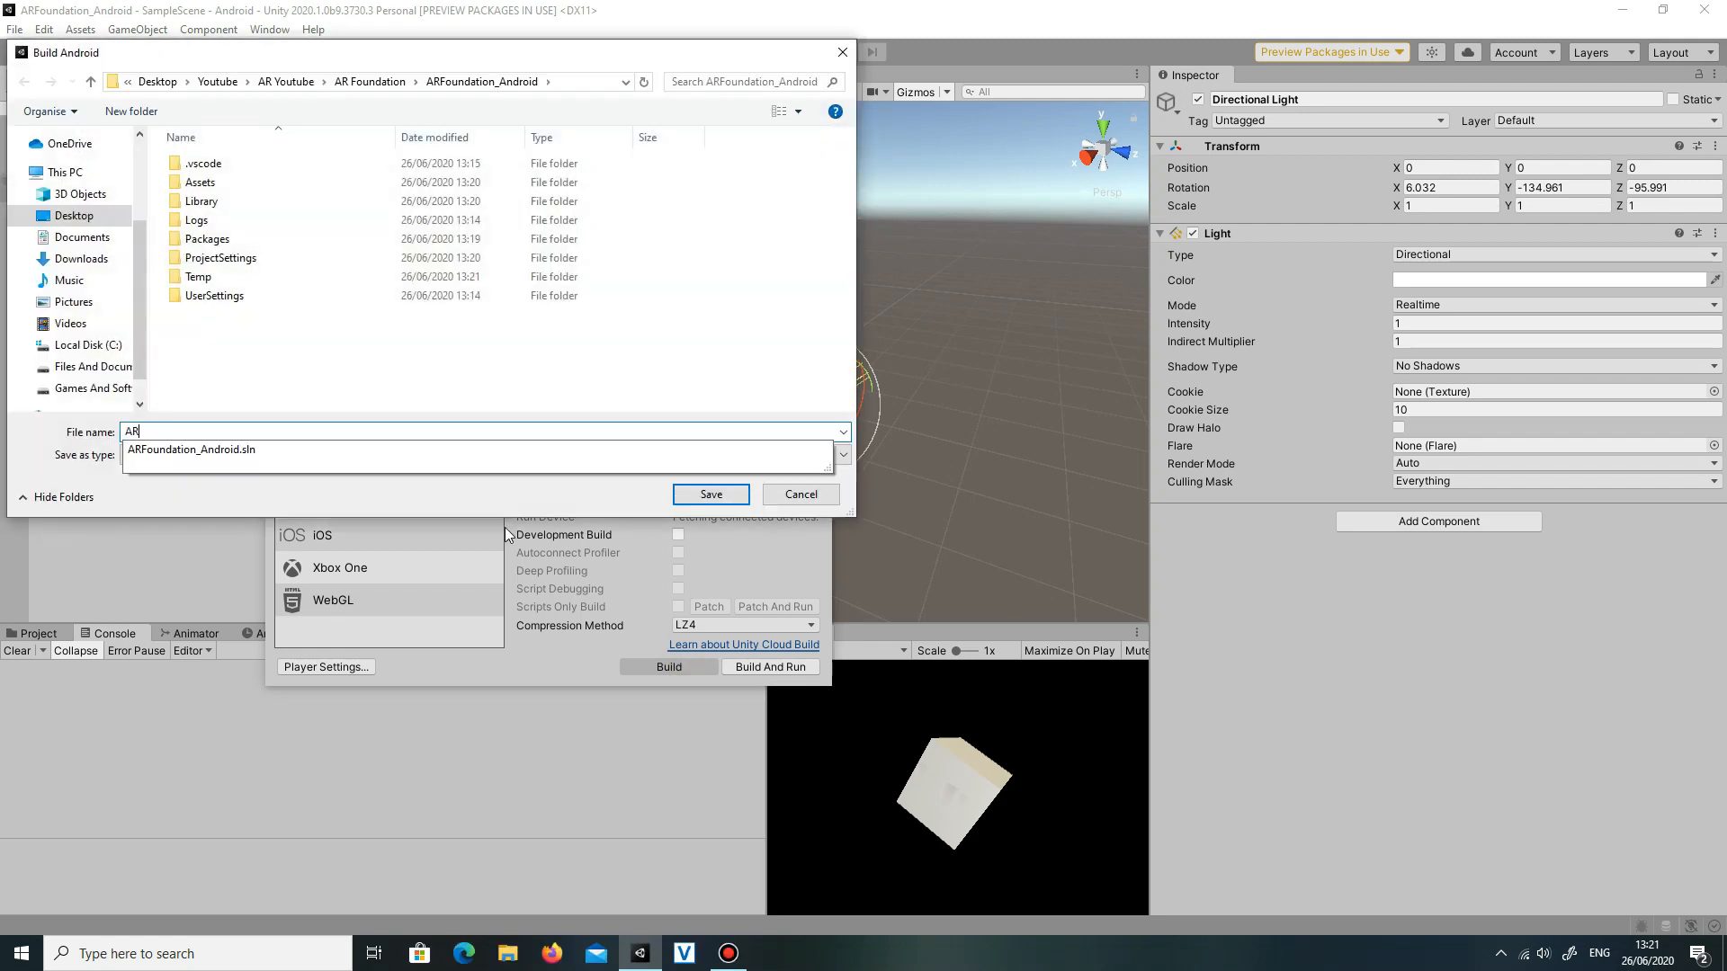
pyautogui.press('Return')
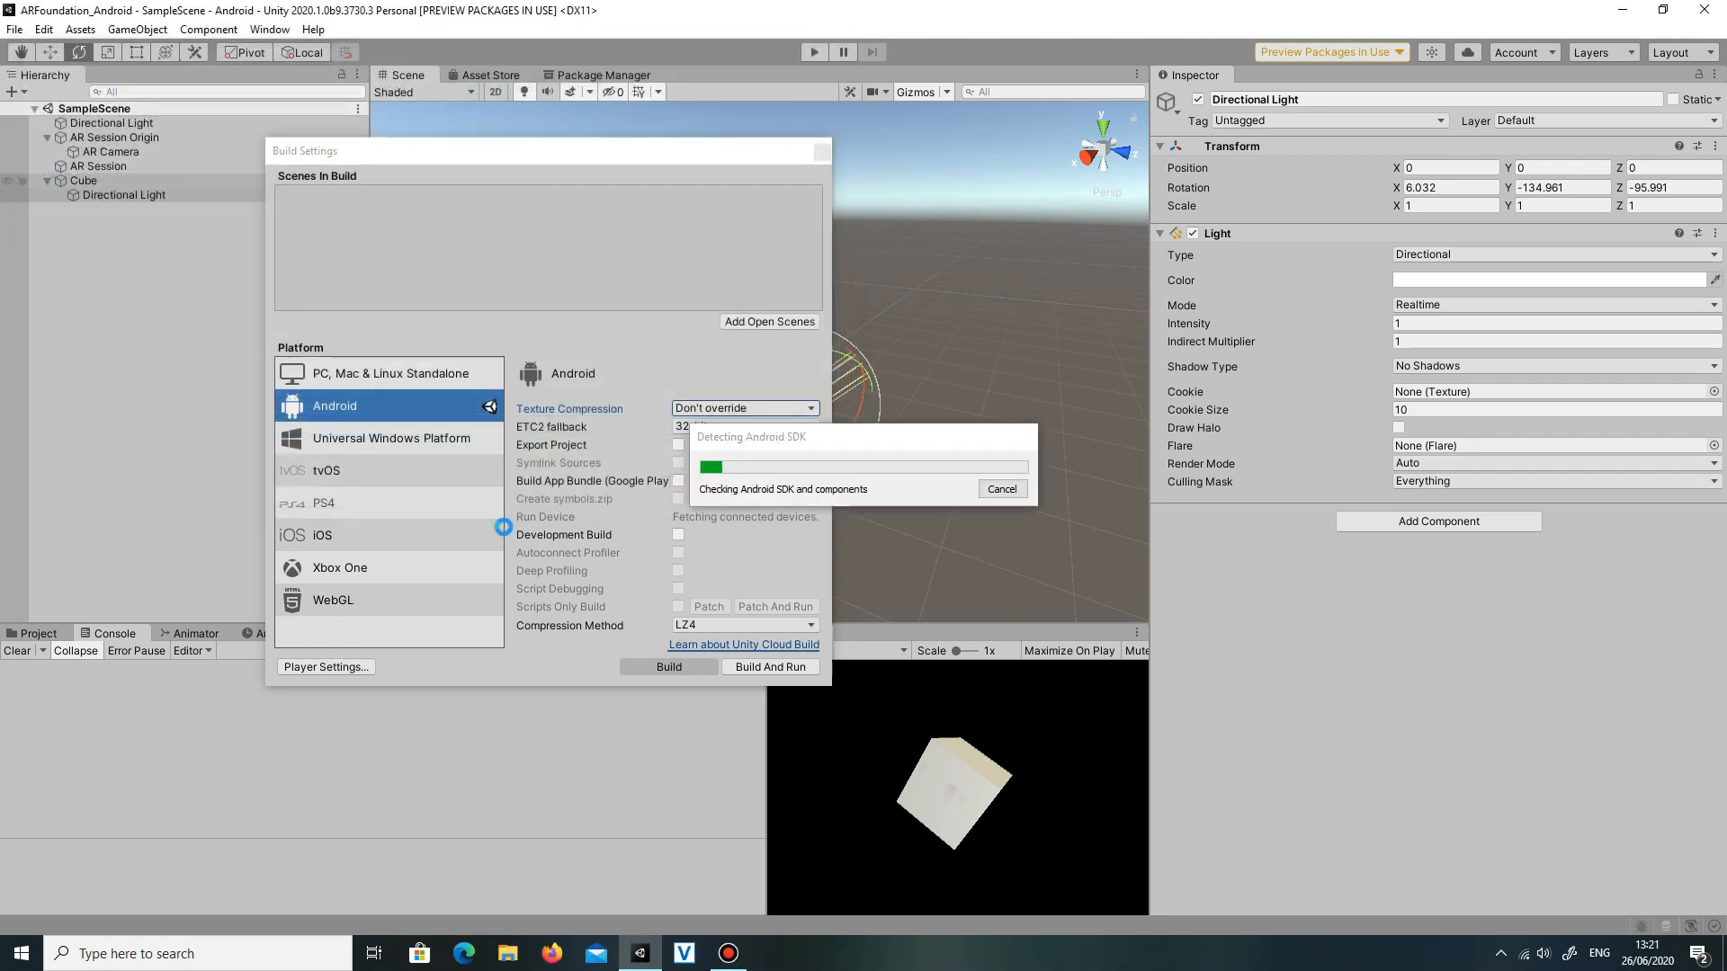